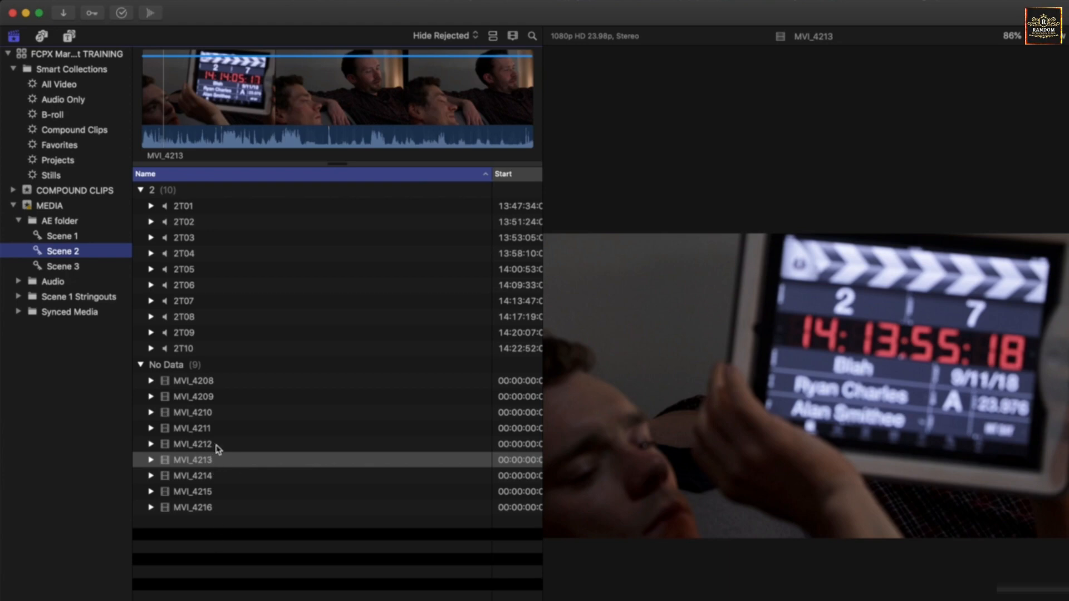
Show all clips of the Scene 2 collection, including rejected ones, and preview video clips MVI_2831 through MVI_2834
left_click(448, 36)
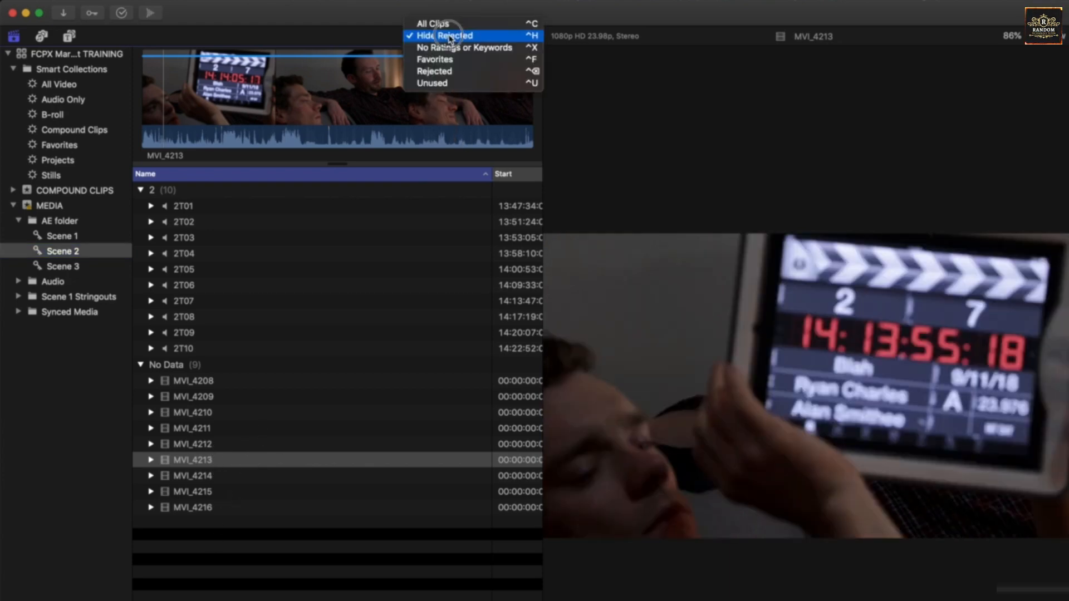
left_click(448, 24)
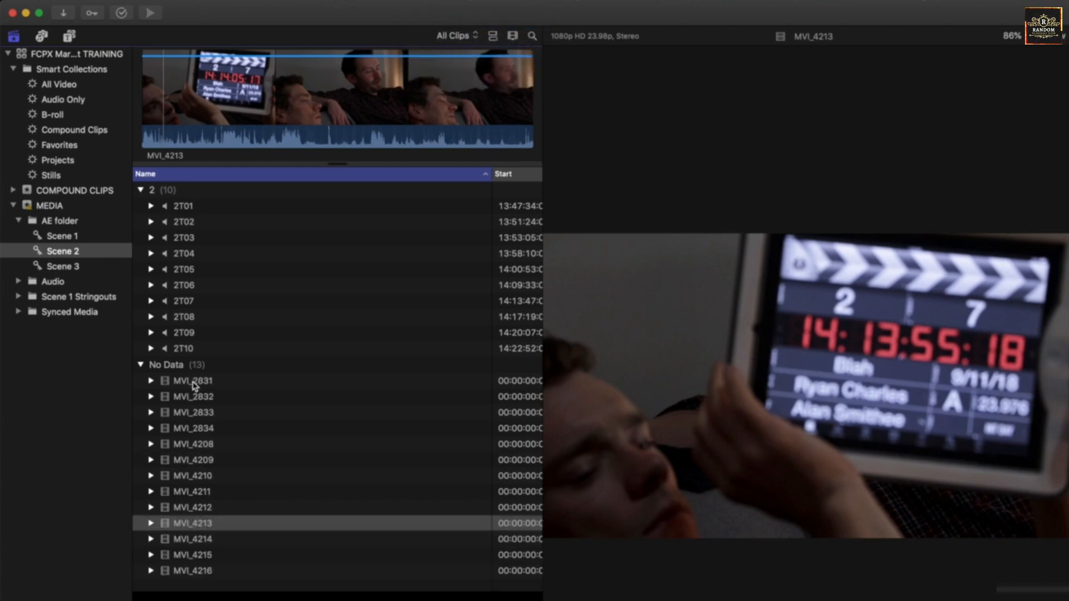
left_click(204, 429)
left_click(202, 411)
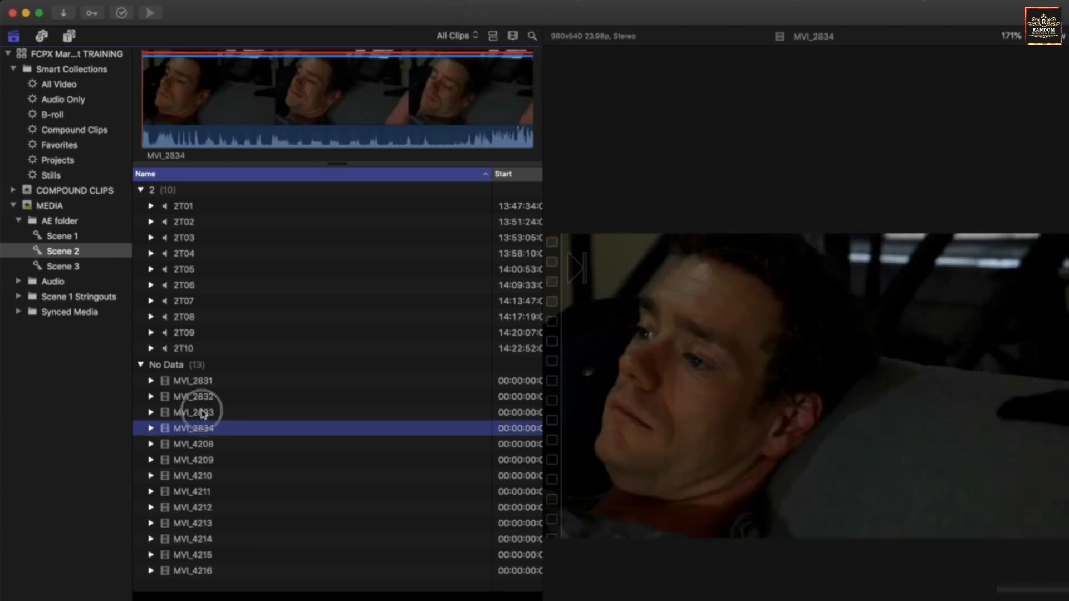
left_click(194, 382)
left_click(200, 423)
left_click(201, 412)
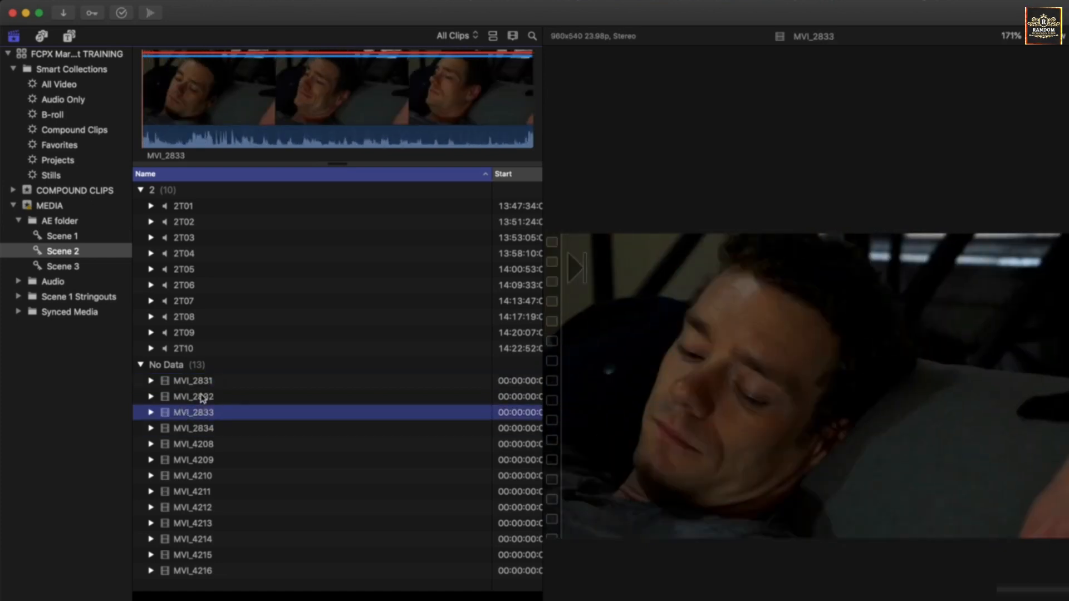
left_click(202, 397)
left_click(202, 382)
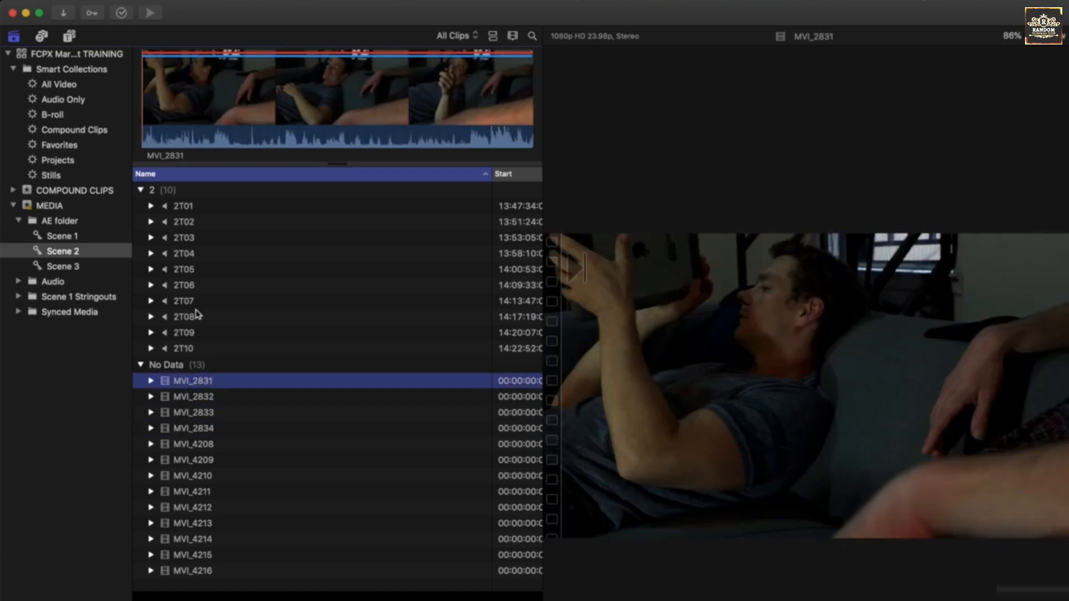
left_click(166, 59)
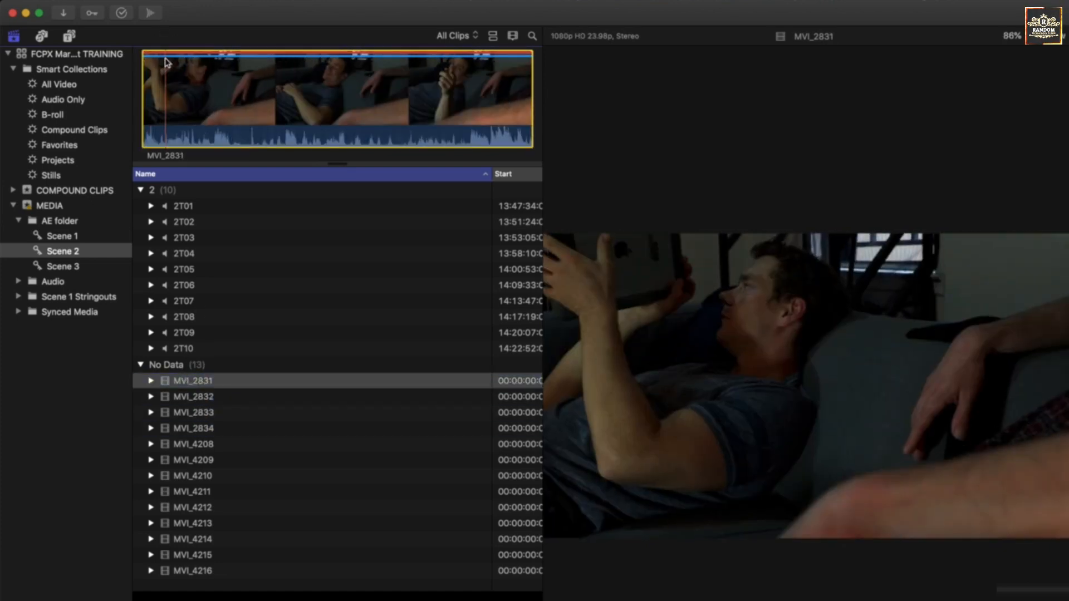
Preview video clips MVI_4213 through MVI_4216 to check their slates and camera view
left_click(208, 523)
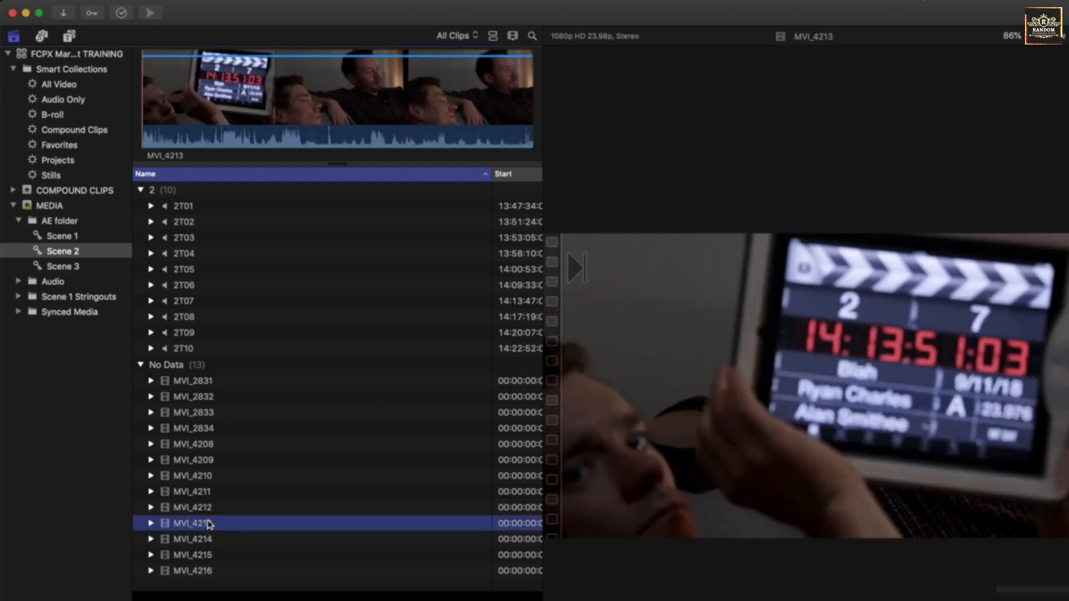
left_click(208, 539)
left_click(209, 555)
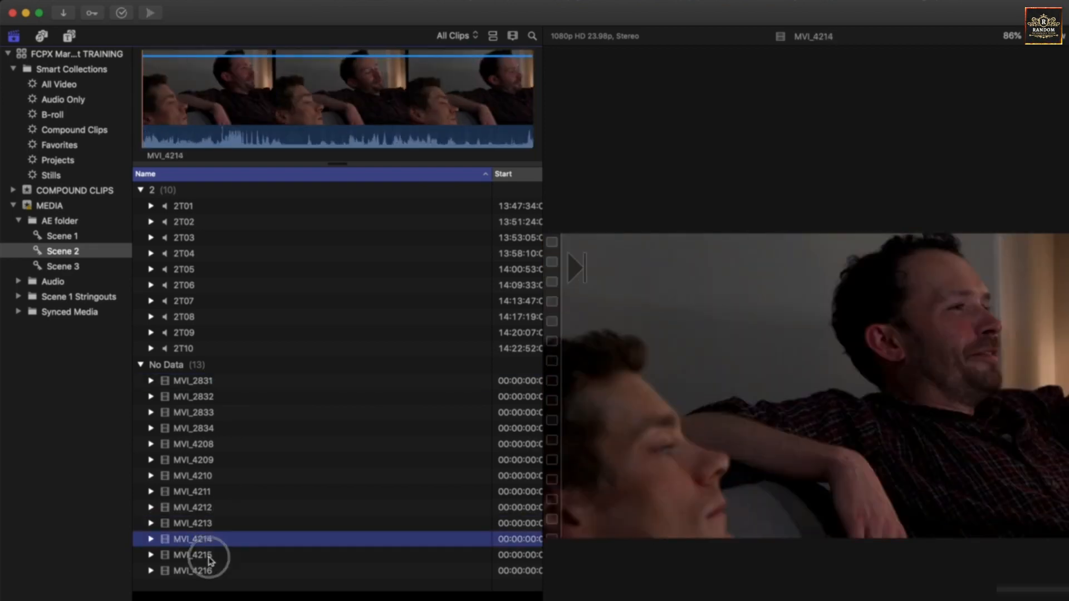
left_click(214, 571)
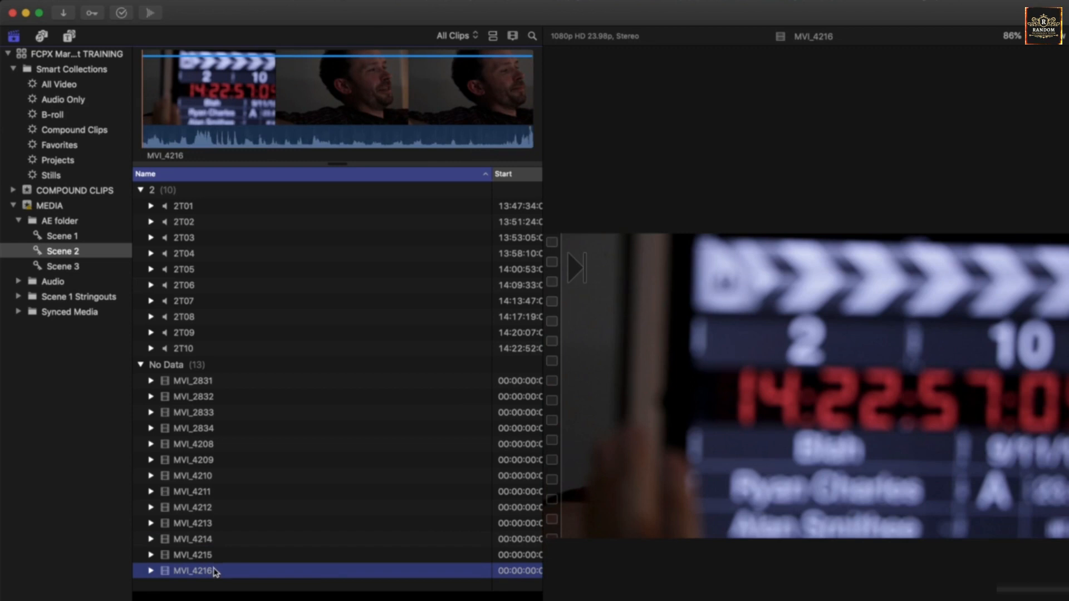
left_click(211, 555)
left_click(207, 539)
left_click(207, 523)
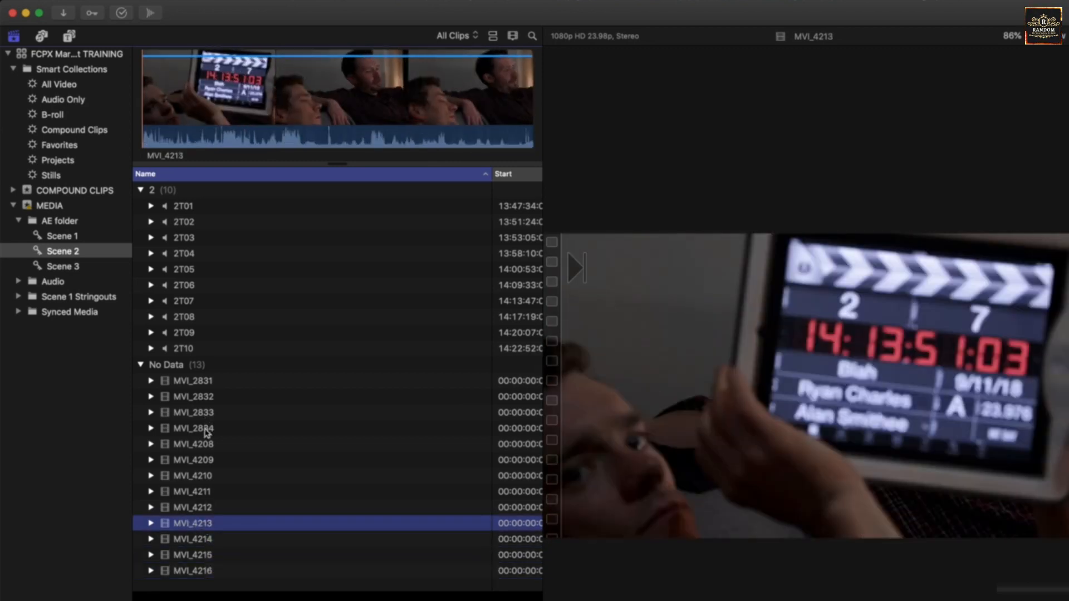
Review video clips MVI_2834 back to MVI_2831 and audio clips 2T07 through 2T10 as the matching set
left_click(206, 429)
left_click(205, 412)
left_click(205, 396)
left_click(203, 382)
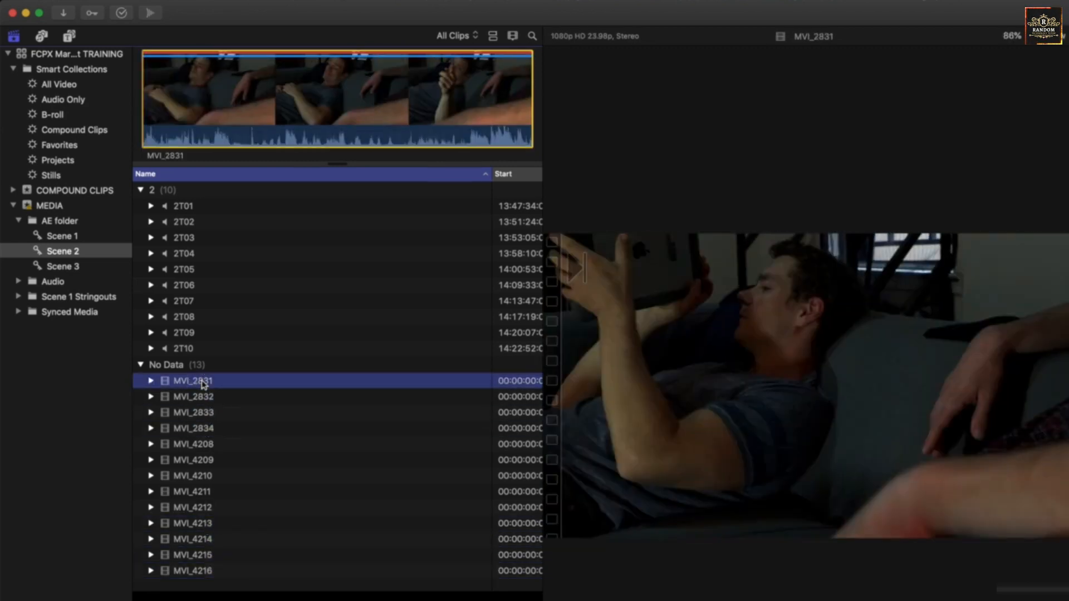
left_click(190, 300)
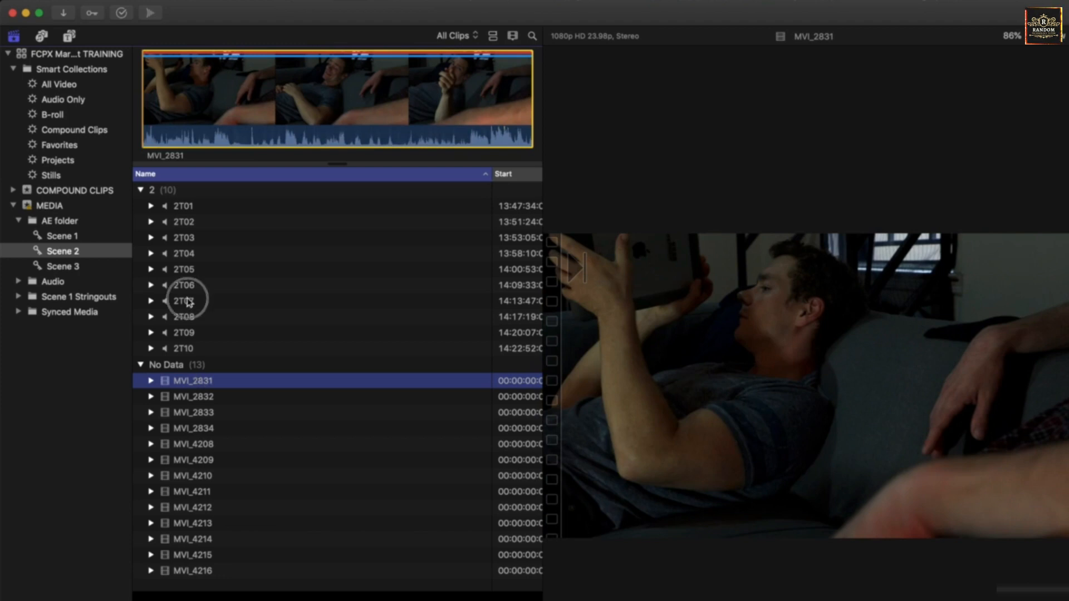
left_click(191, 316)
left_click(191, 333)
left_click(191, 349)
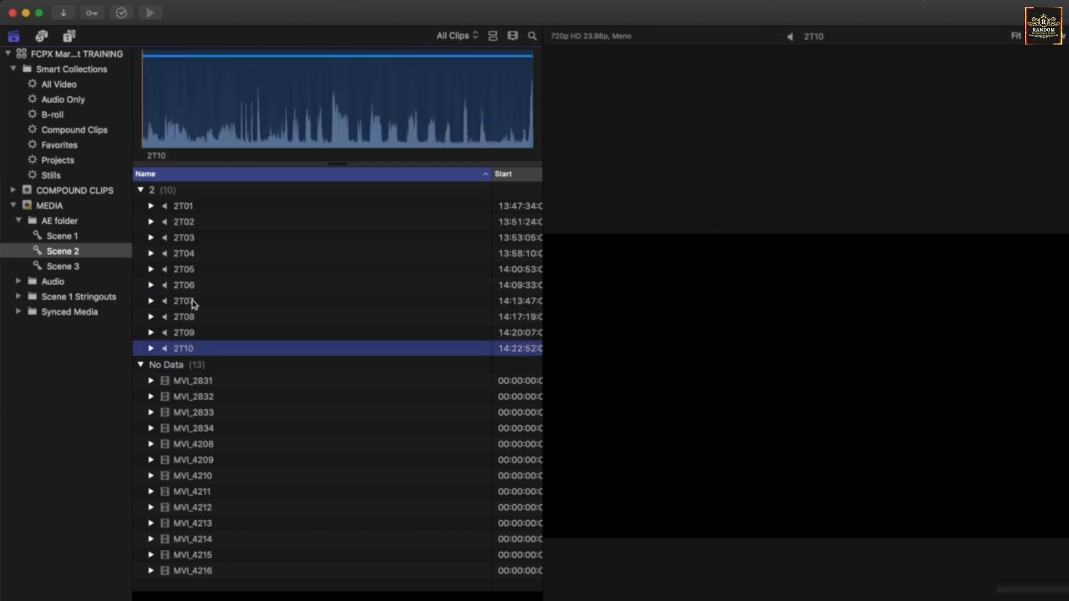
Select clips MVI_2831 through MVI_2834 and show their information in the Extended metadata view
left_click(201, 384)
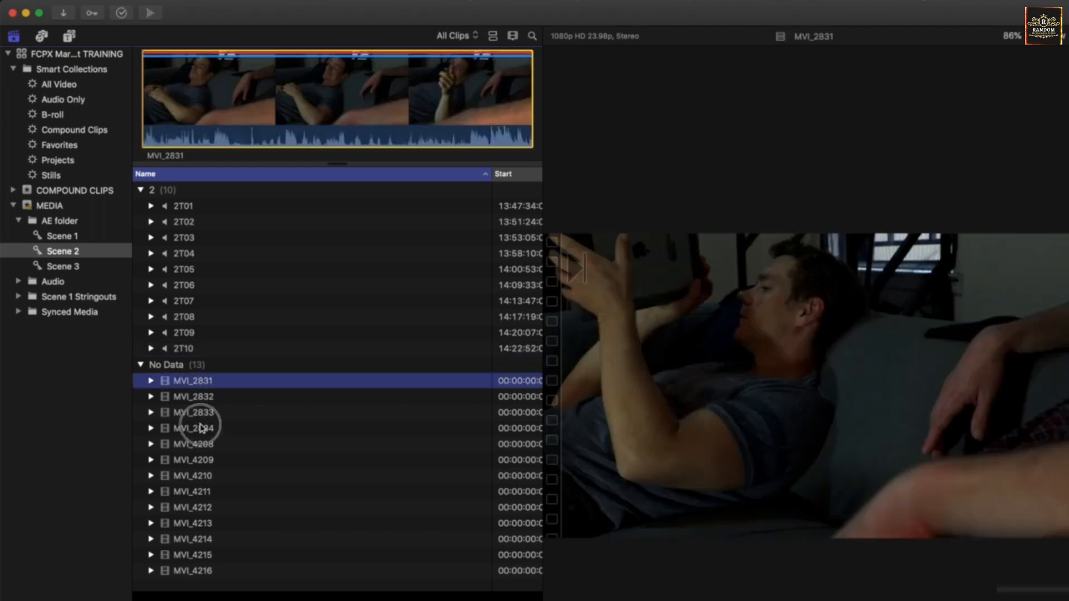
left_click(202, 426, "shift")
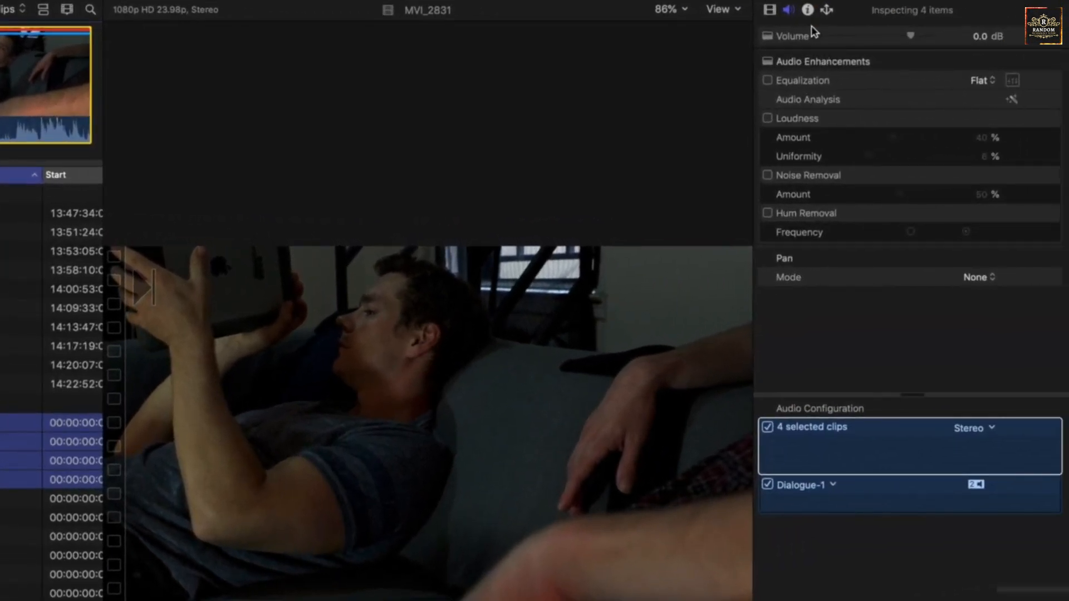
left_click(827, 10)
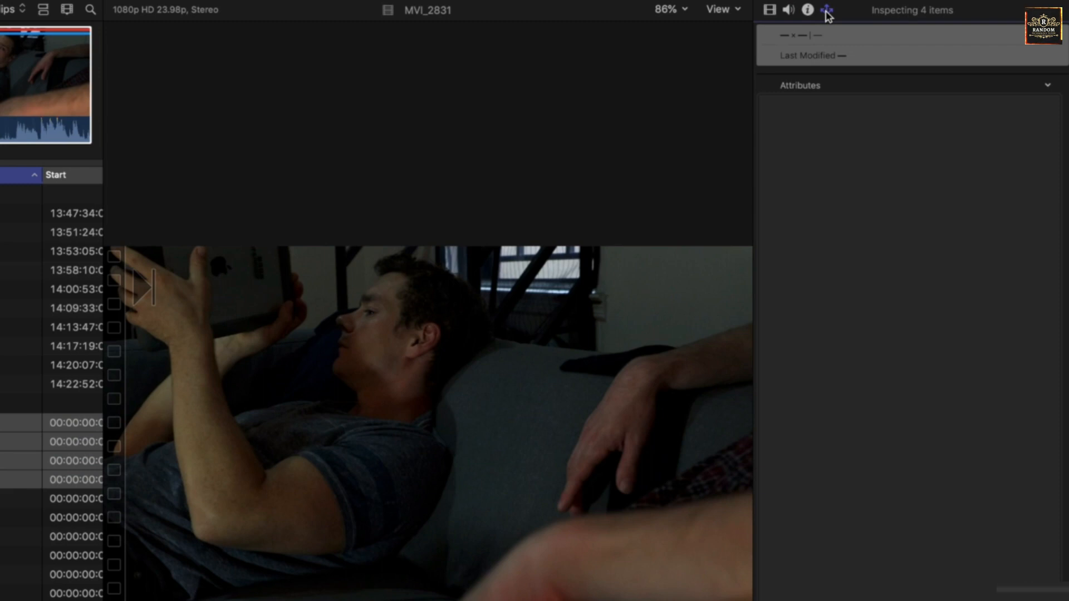
left_click(808, 10)
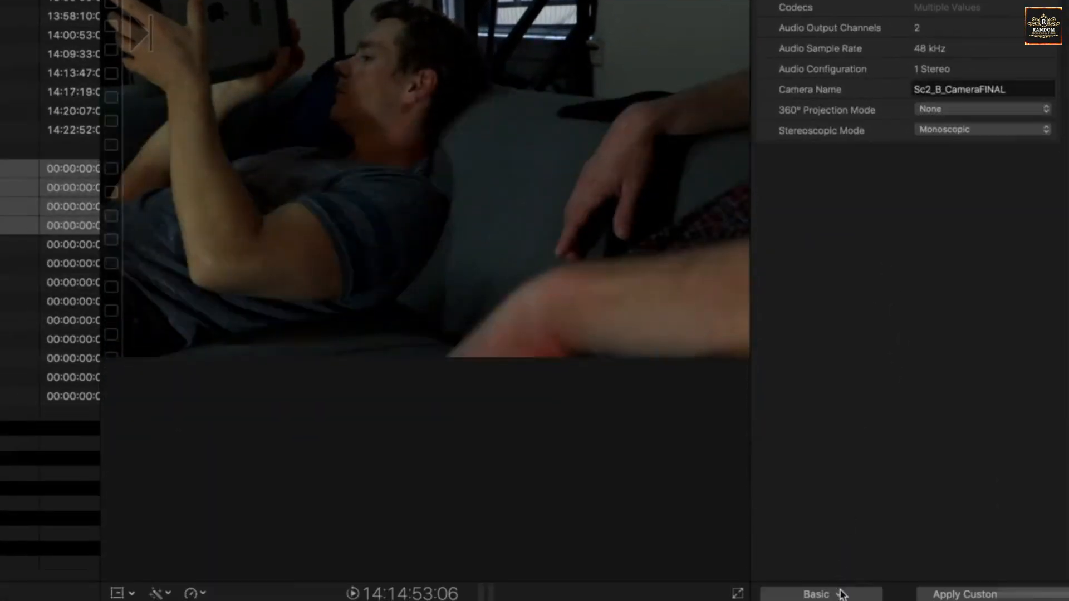
left_click(839, 595)
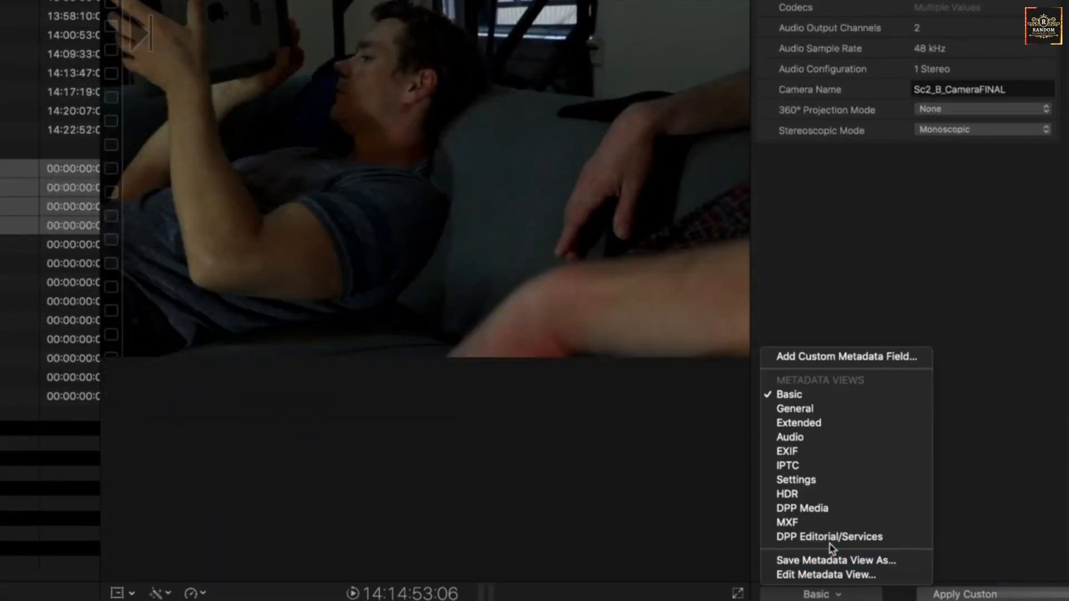
left_click(823, 426)
Set the Camera Angle of the four selected clips to 1 and check the value on MVI_2832 through MVI_2834
left_click(936, 27)
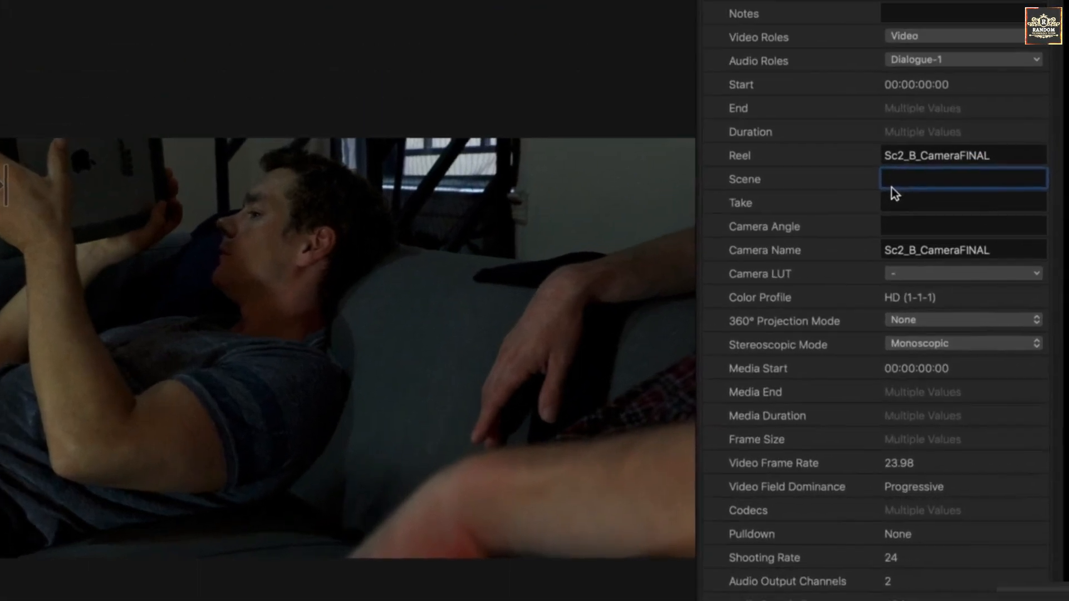
left_click(891, 203)
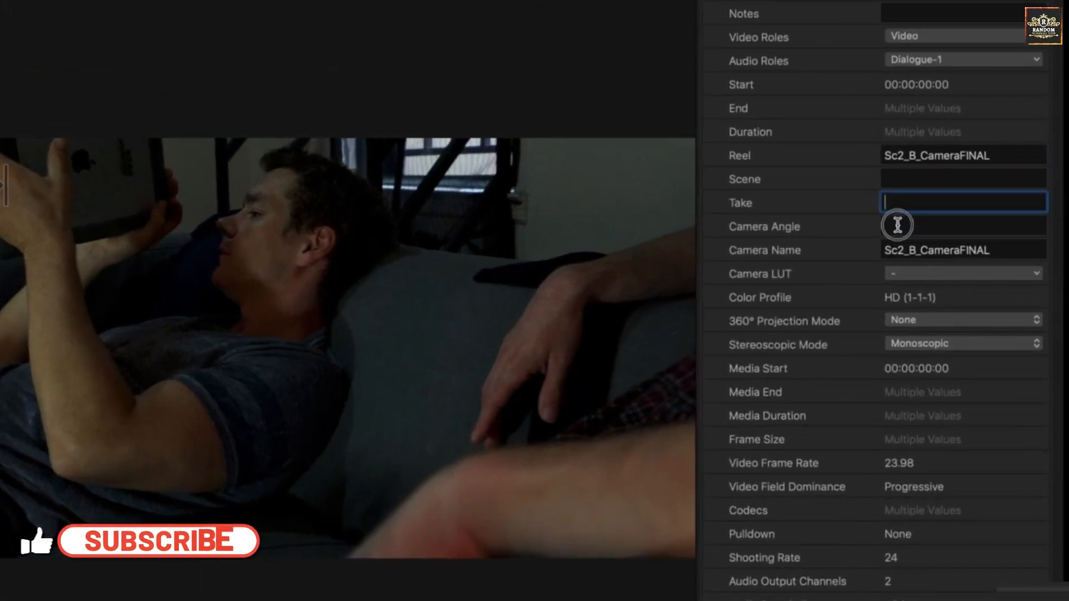
left_click(896, 226)
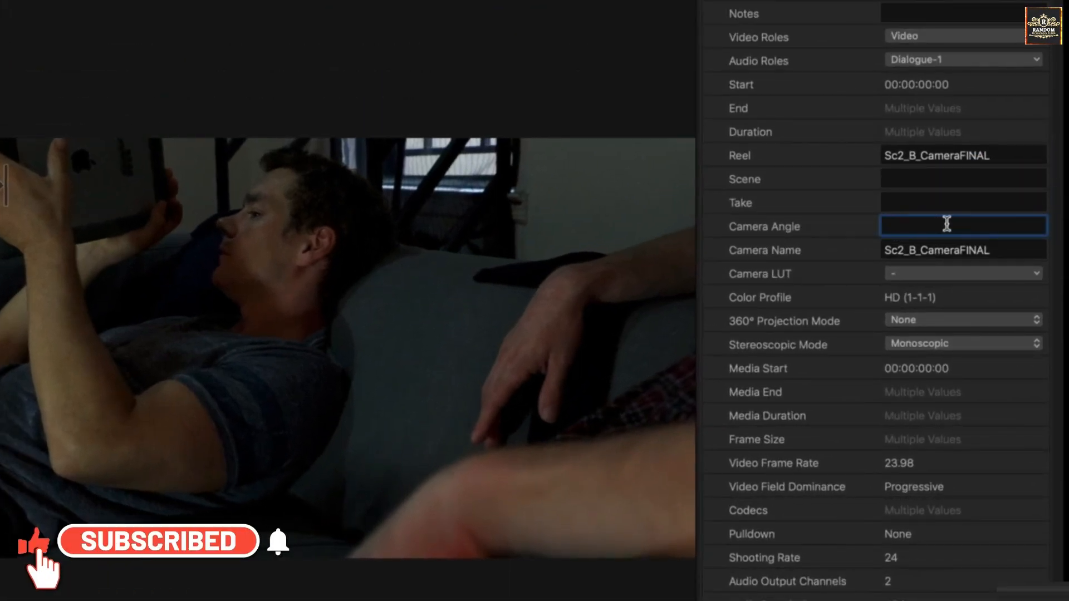
type("1")
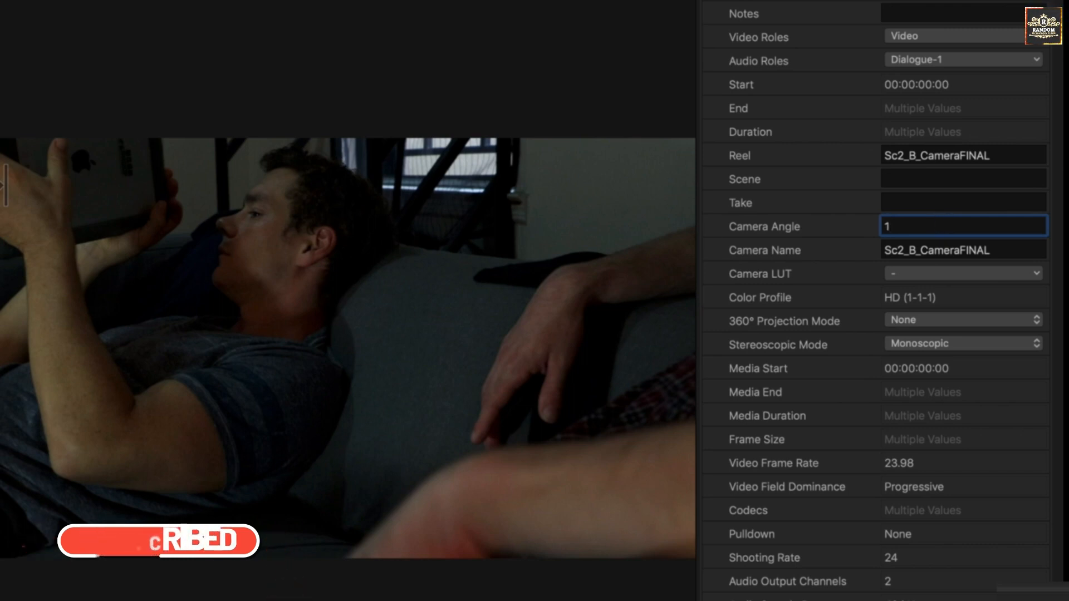
key("Return")
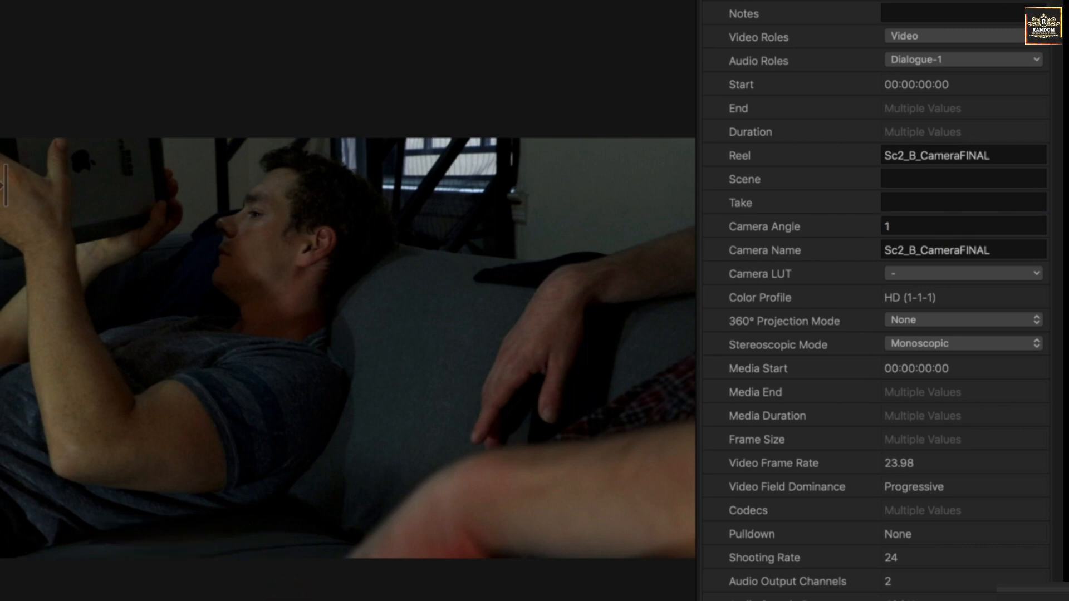
left_click(68, 354)
left_click(68, 368)
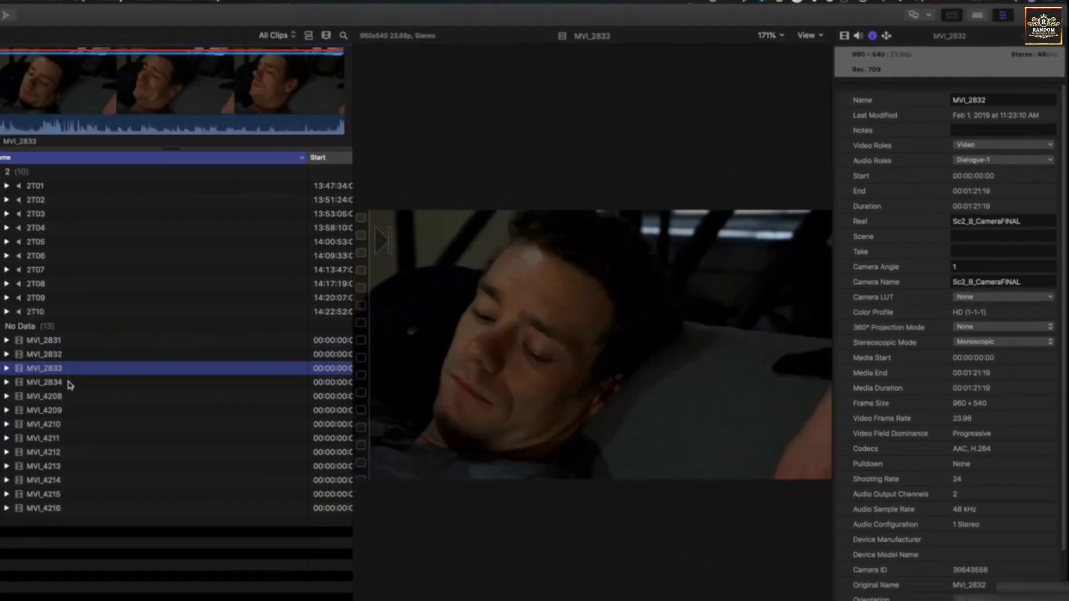
left_click(68, 382)
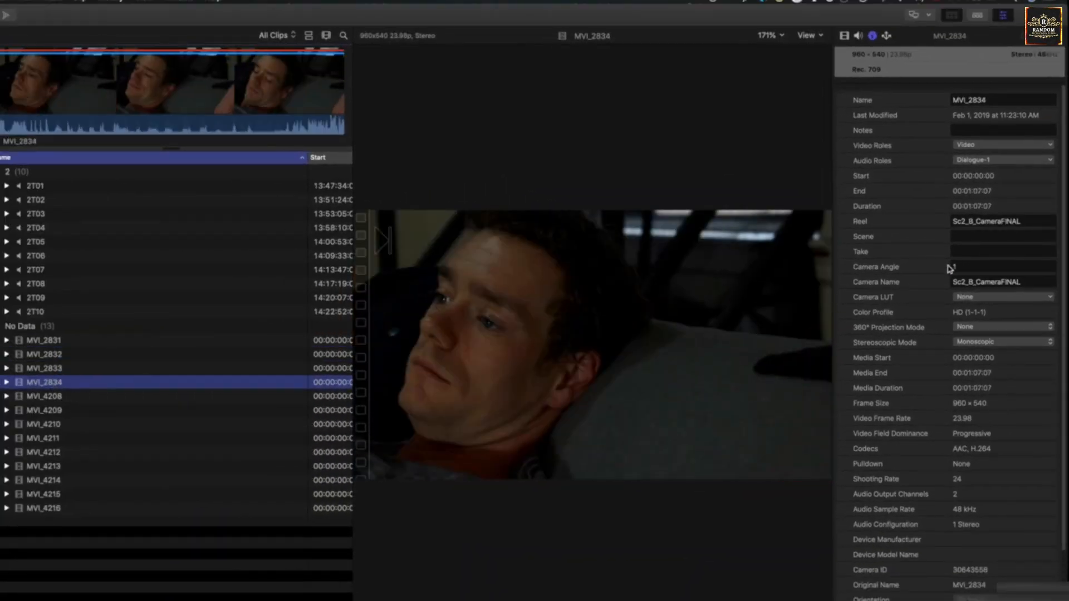
Set the Camera Angle of clips MVI_4213 through MVI_4216 to 2
left_click(48, 468)
left_click(58, 508, "shift")
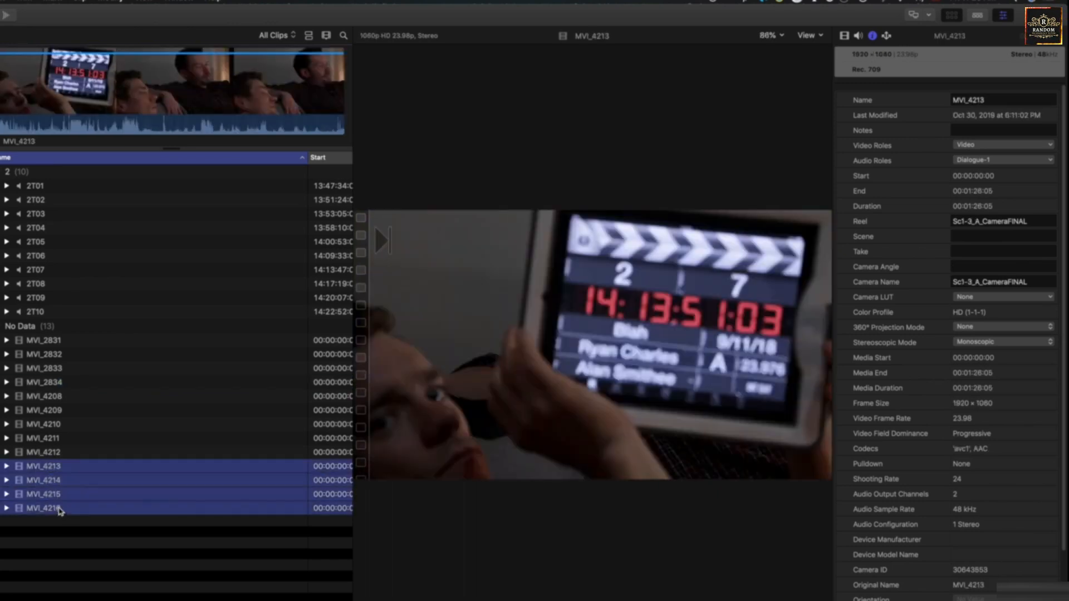
left_click(973, 268)
type("2")
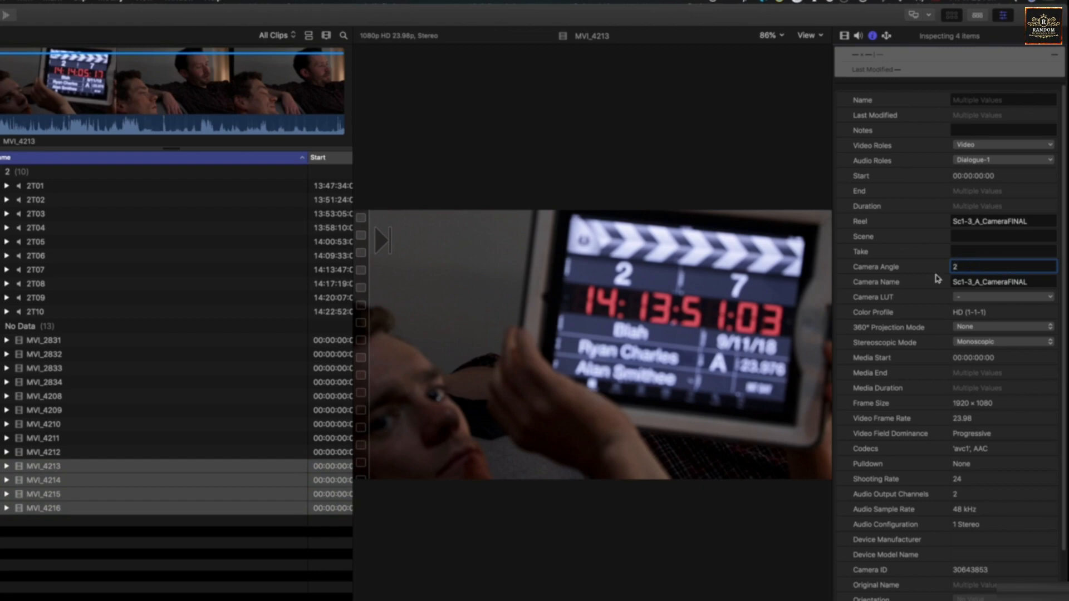
left_click(69, 468)
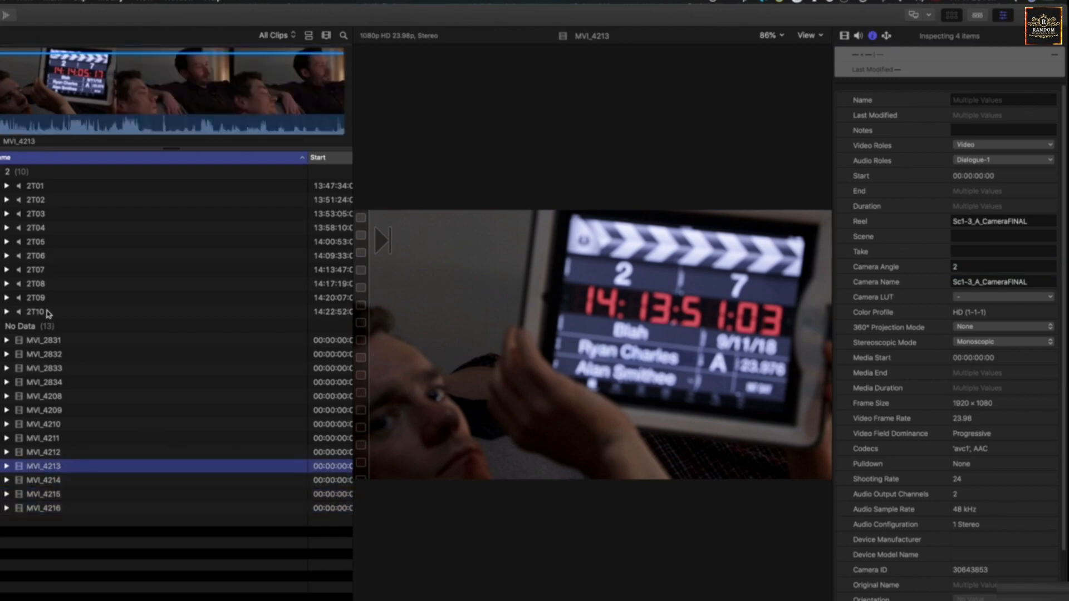
Set the Camera Angle of audio clips 2T07 through 2T10 to 3
left_click(47, 312)
left_click(46, 297)
left_click(47, 283)
left_click(44, 274)
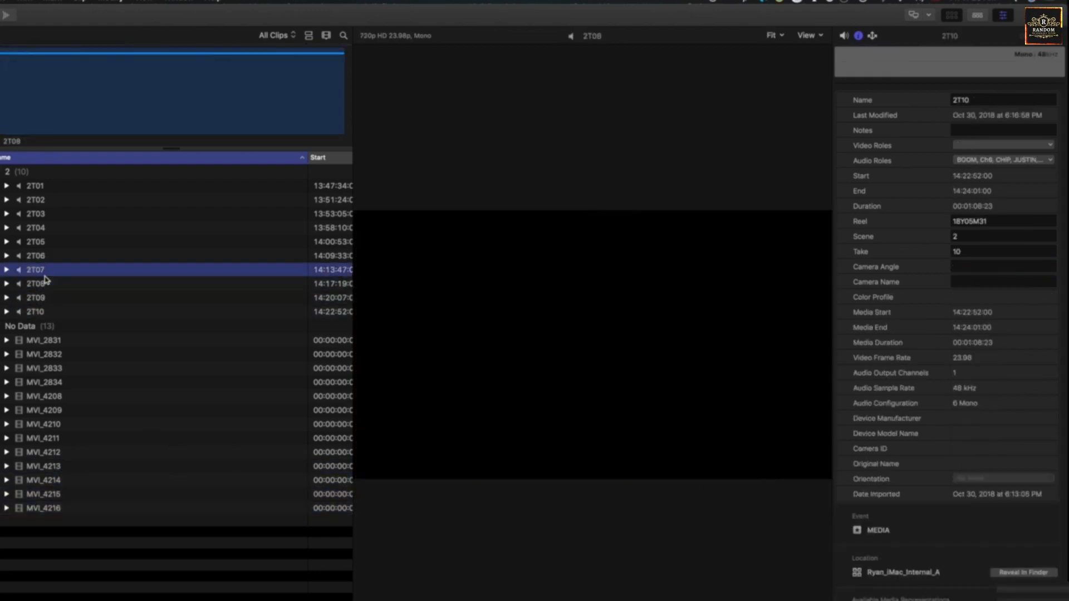
left_click(46, 314, "shift")
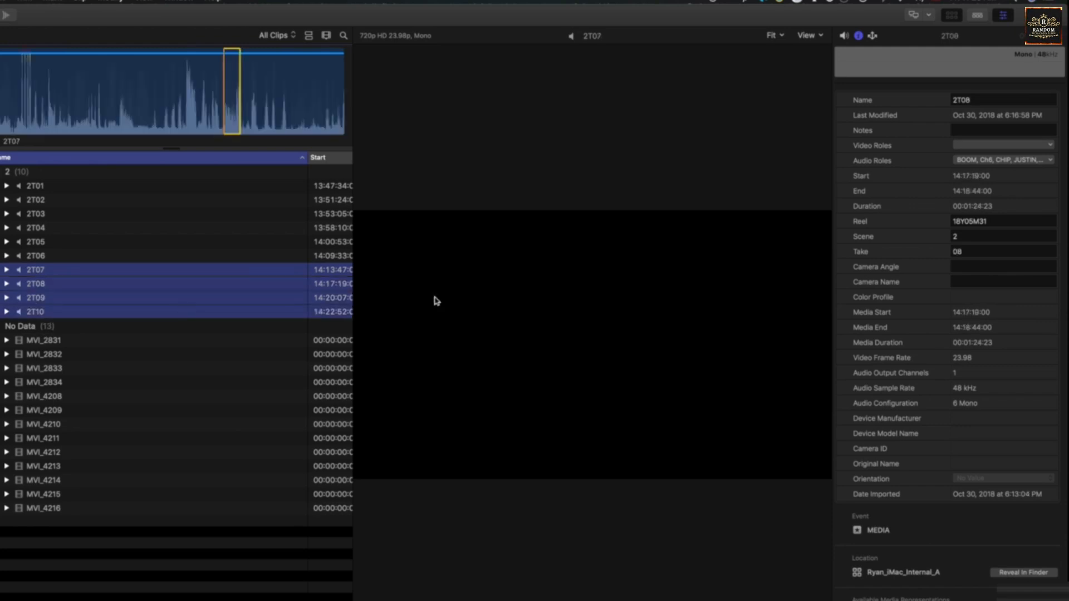
left_click(955, 281)
left_click(970, 268)
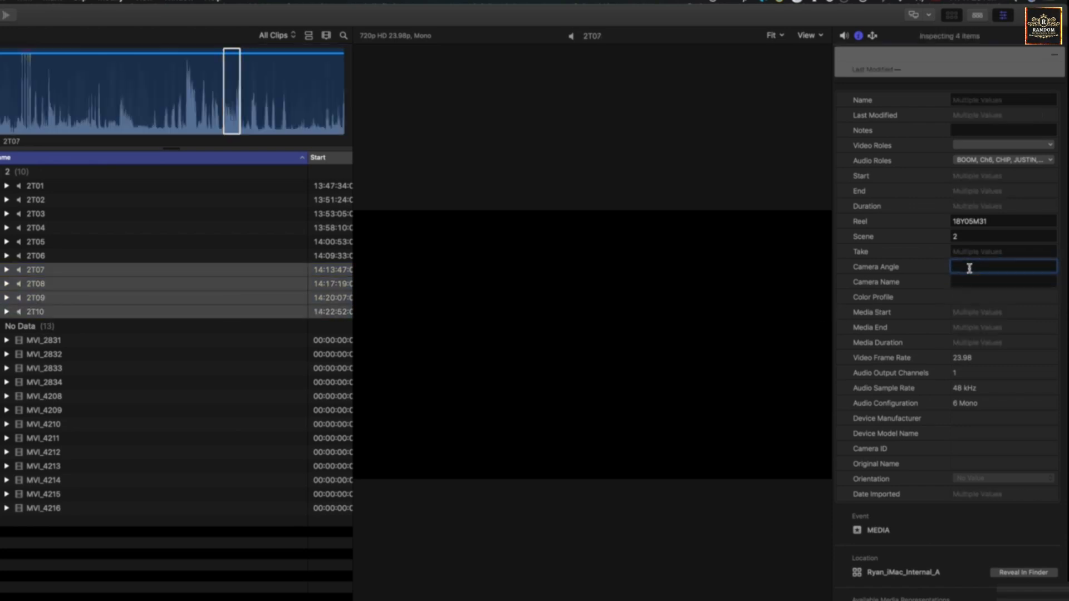
type("3")
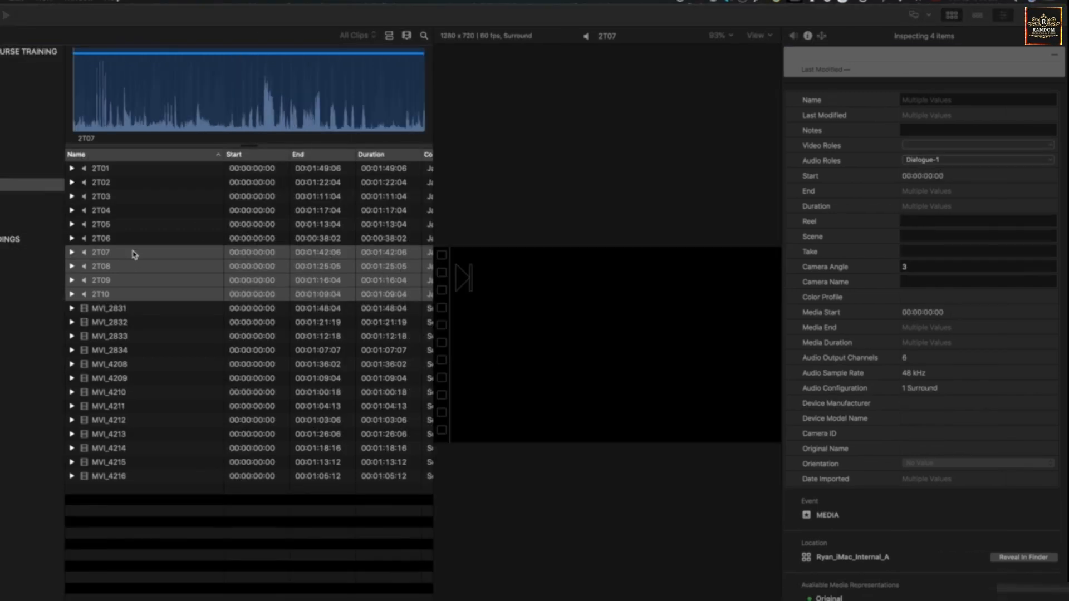
Inspect the metadata of individual video clips from MVI_2831 to MVI_4208 and of audio clips 2T09 and 2T07
left_click(133, 310)
left_click(131, 309)
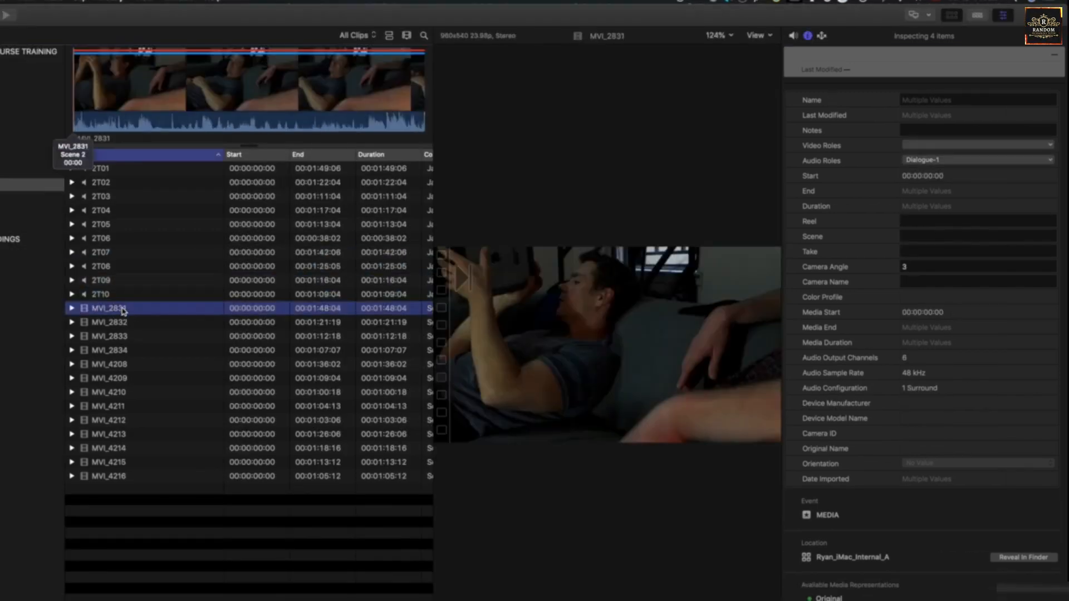
left_click(124, 322)
left_click(129, 337)
left_click(135, 362)
left_click(103, 280)
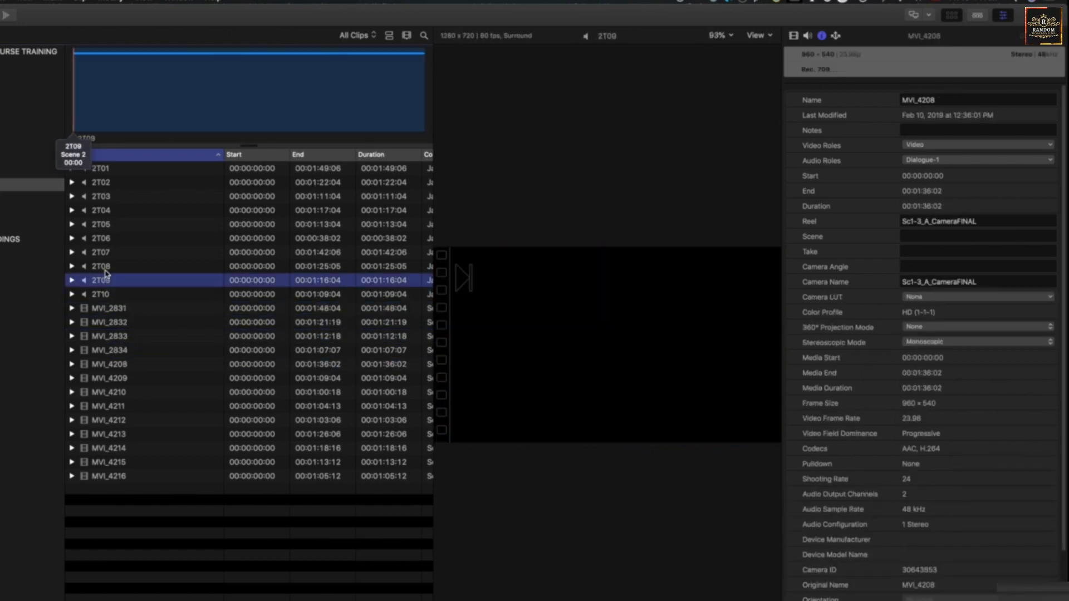
left_click(106, 255)
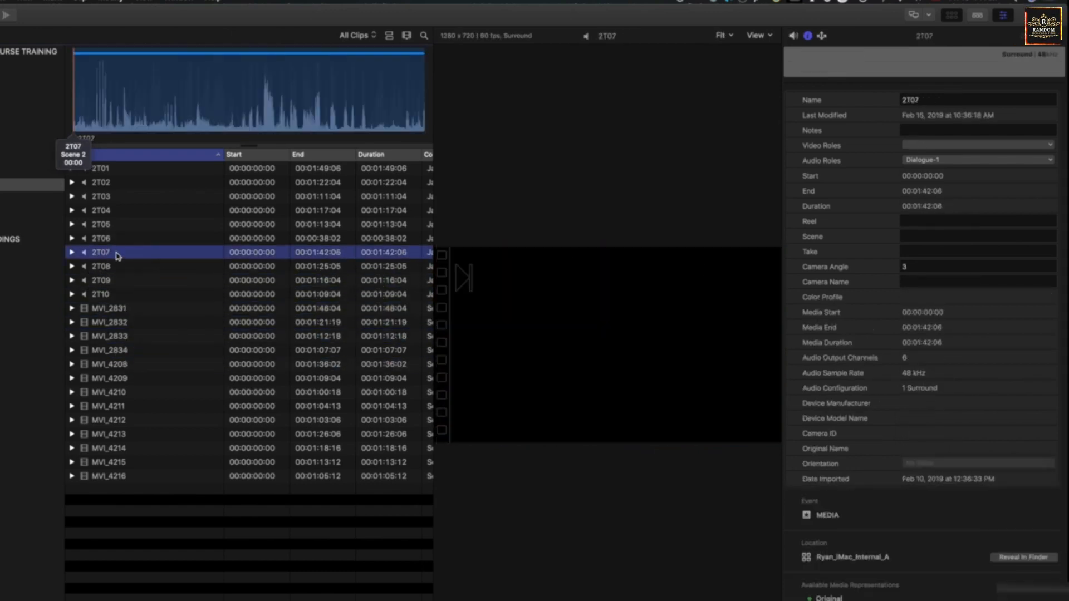
Start a new multicam clip from 2T07, MVI_2831 and MVI_4213 and show its custom settings
left_click(120, 309, "super")
left_click(111, 430, "super")
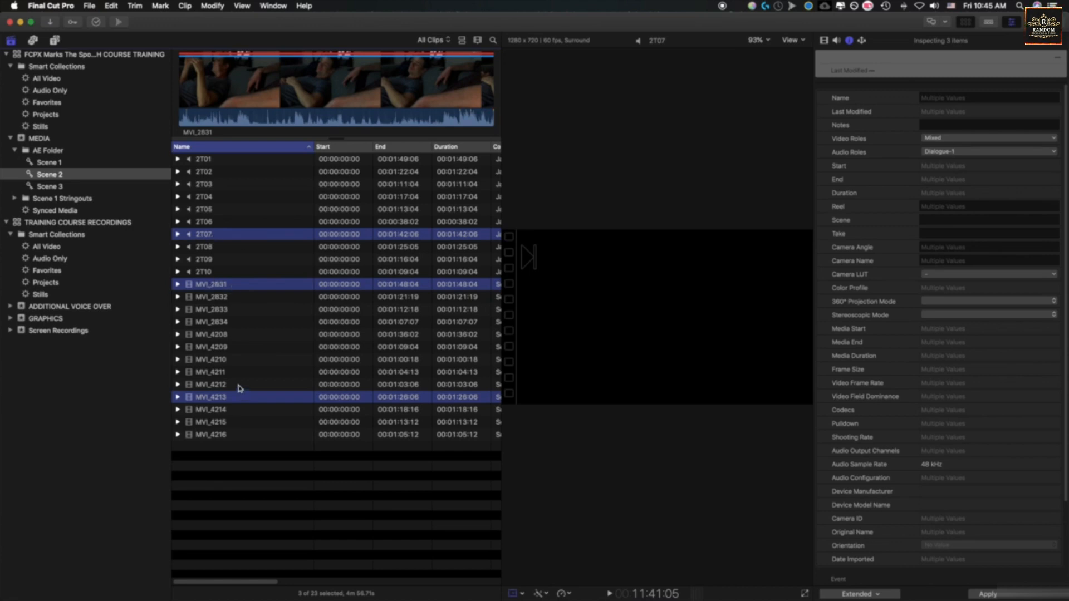
right_click(218, 400)
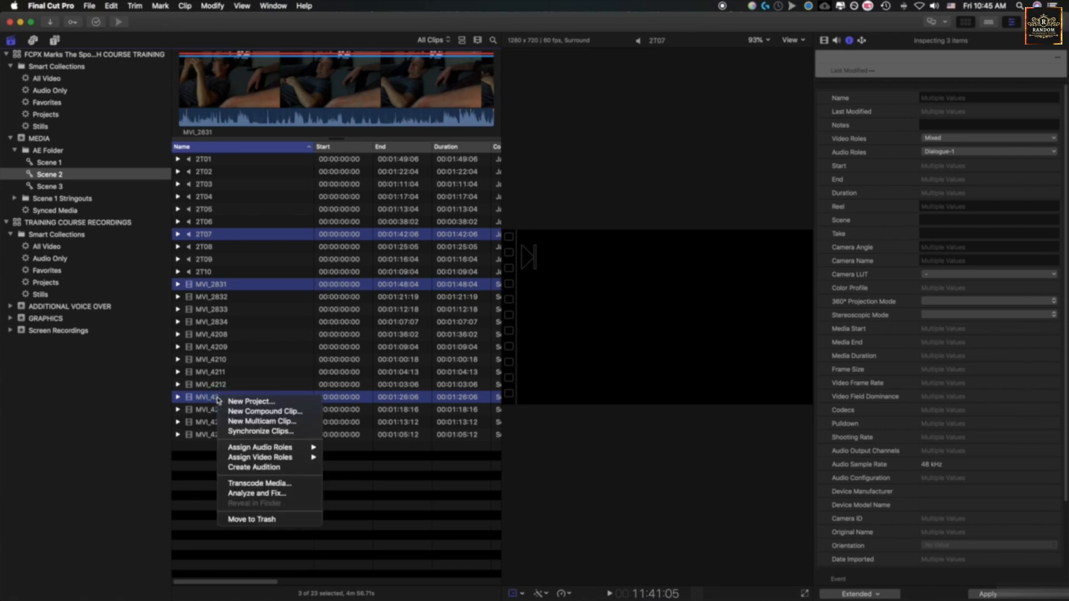
left_click(258, 425)
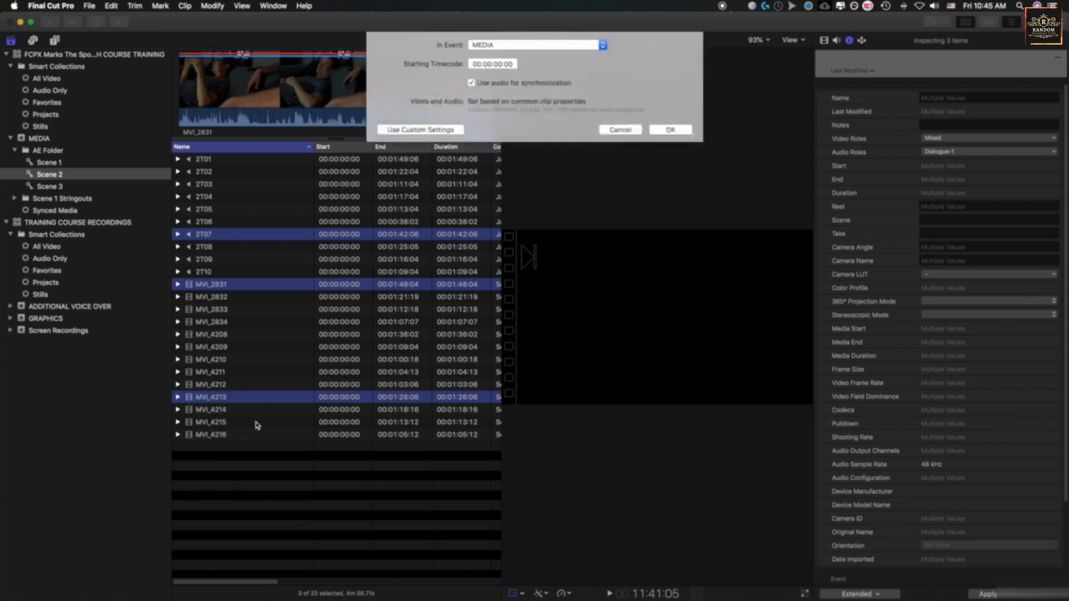
left_click(430, 146)
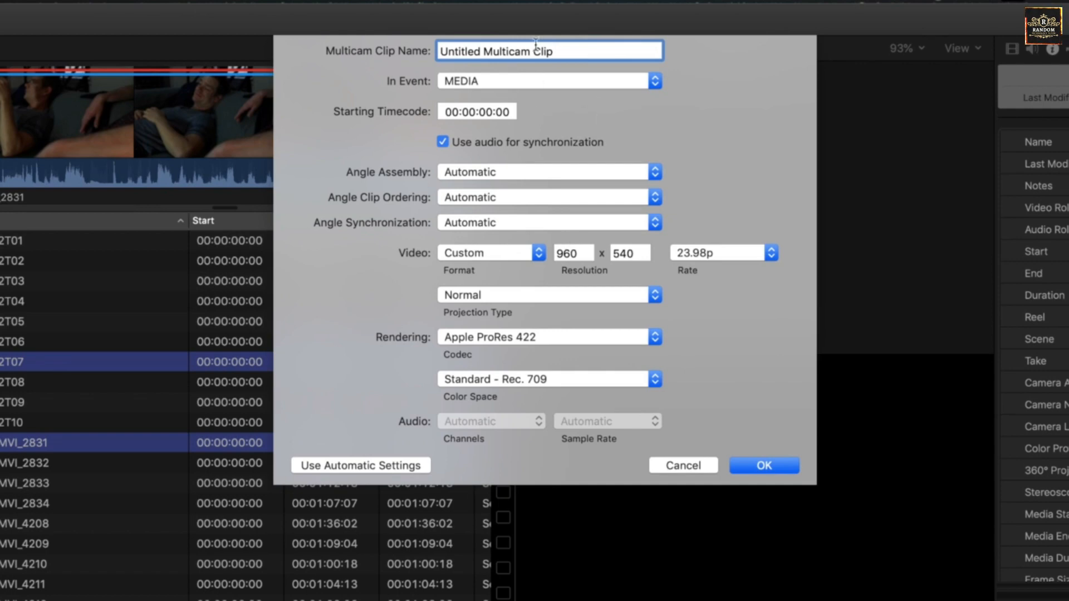
Name the clip Multicam TEST, set Angle Assembly to Camera Angle, and create it using audio for synchronization
left_click_drag(573, 48, 285, 47)
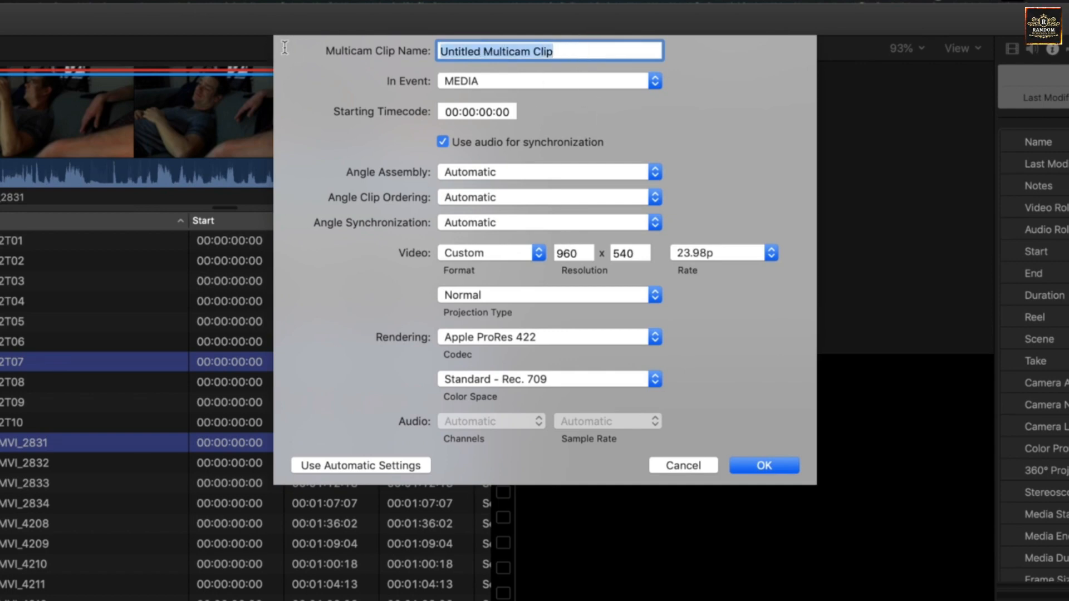
key("BackSpace")
type("Multicam ")
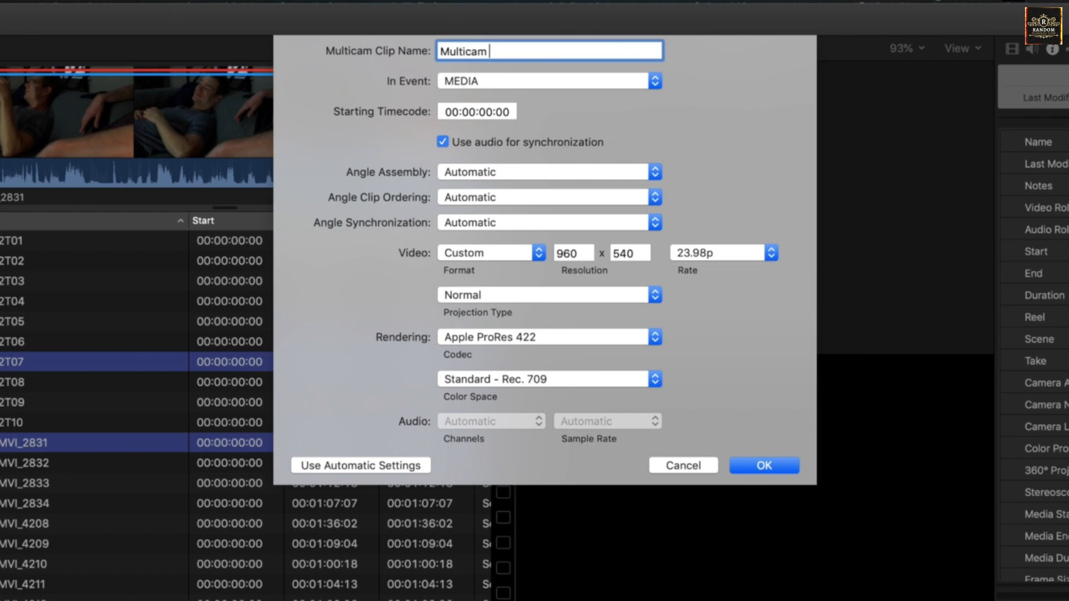
type("TEST")
left_click(518, 167)
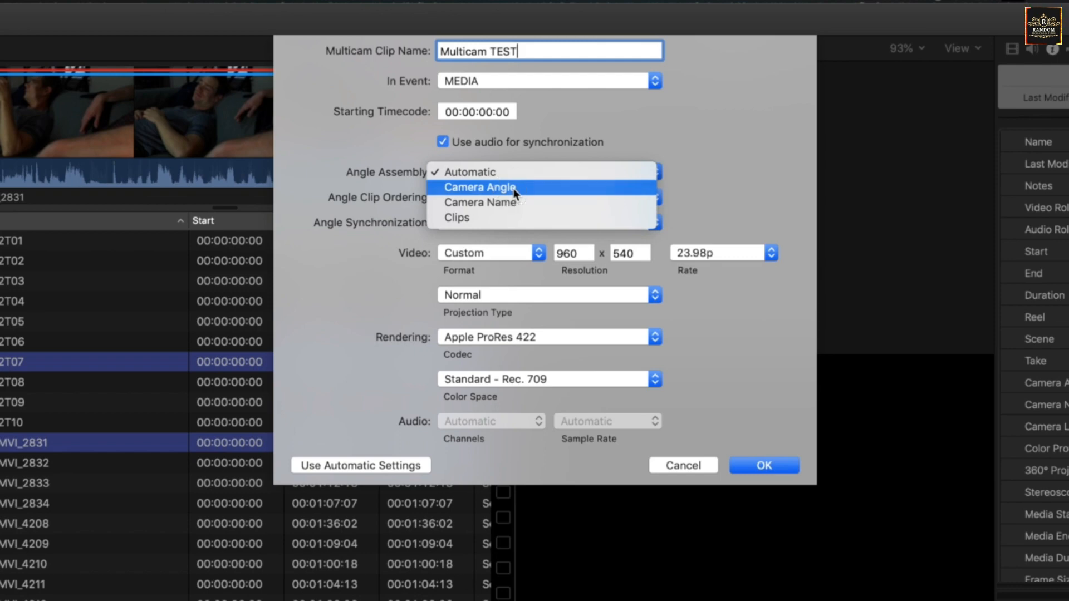
left_click(512, 188)
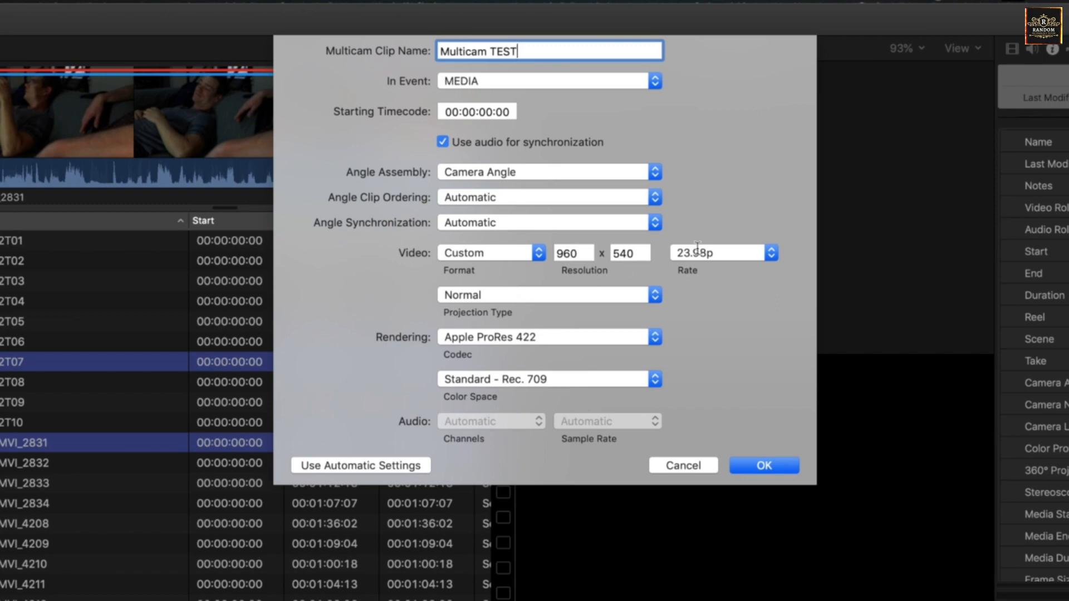
left_click(758, 459)
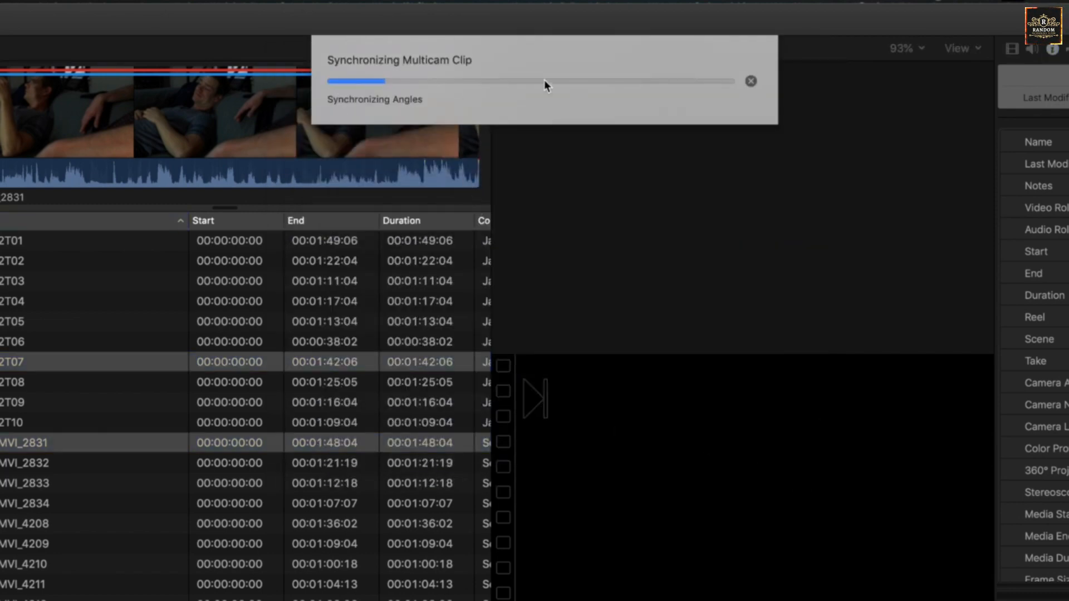
Open the Multicam TEST clip from the MEDIA event in the angle editor
scroll(251, 417, "down", 2)
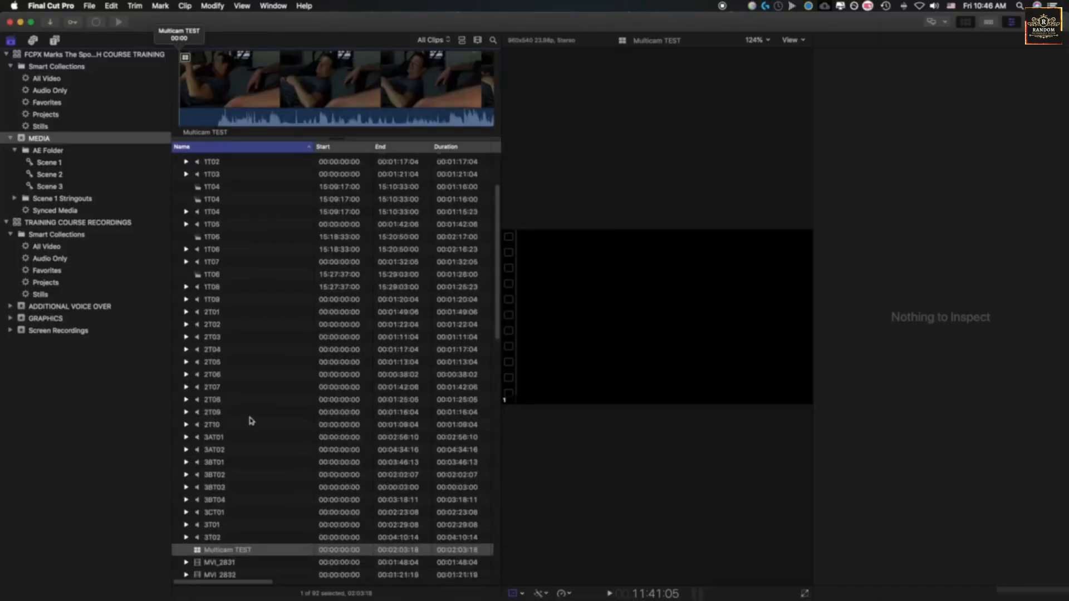
scroll(266, 339, "down", 5)
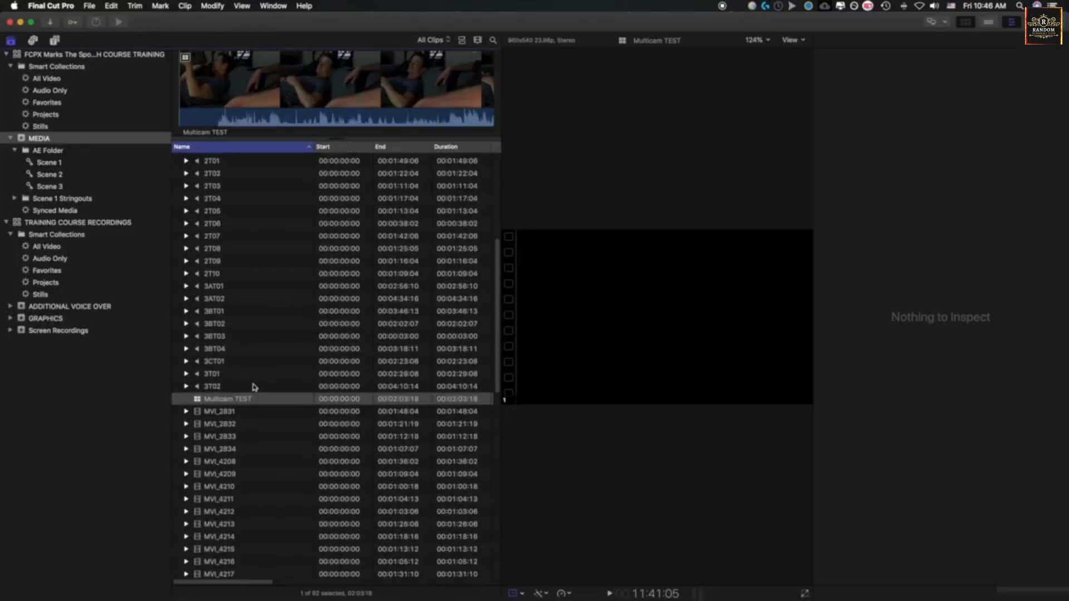
scroll(254, 387, "down", 2)
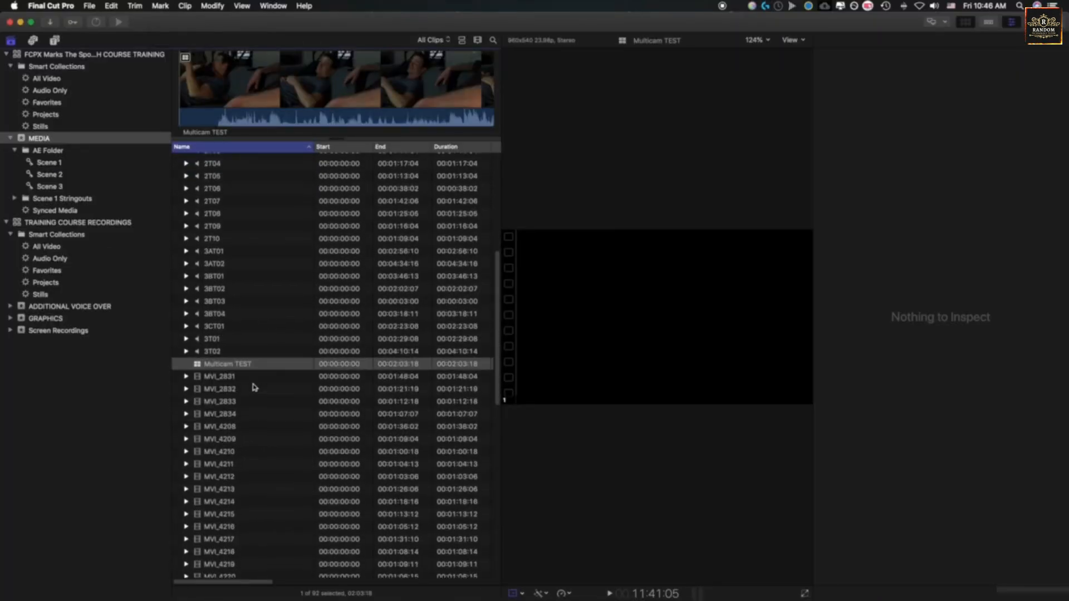
left_click(199, 365)
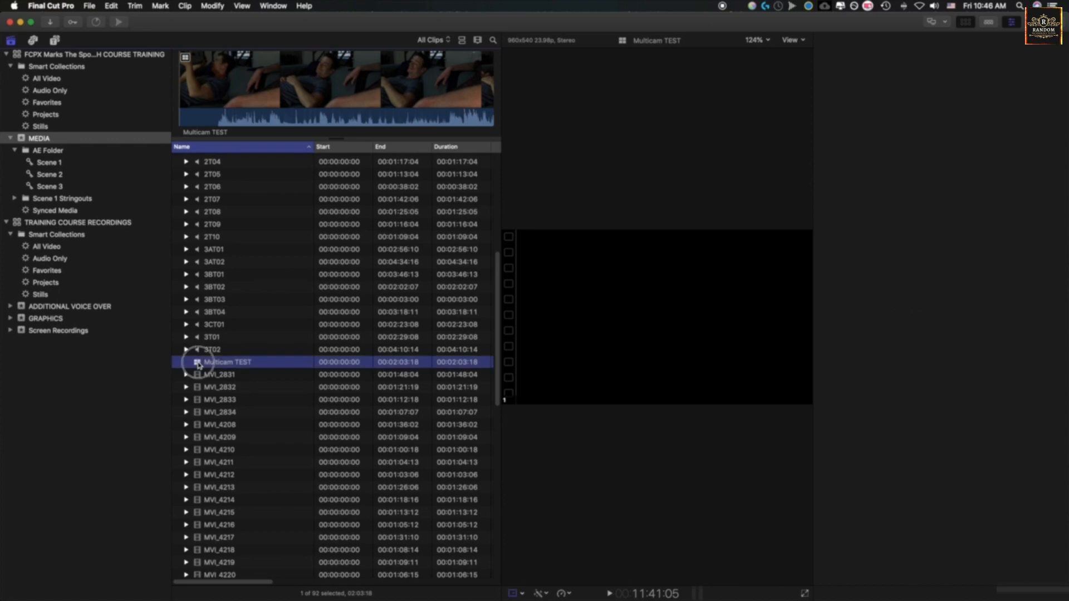
double_click(198, 365)
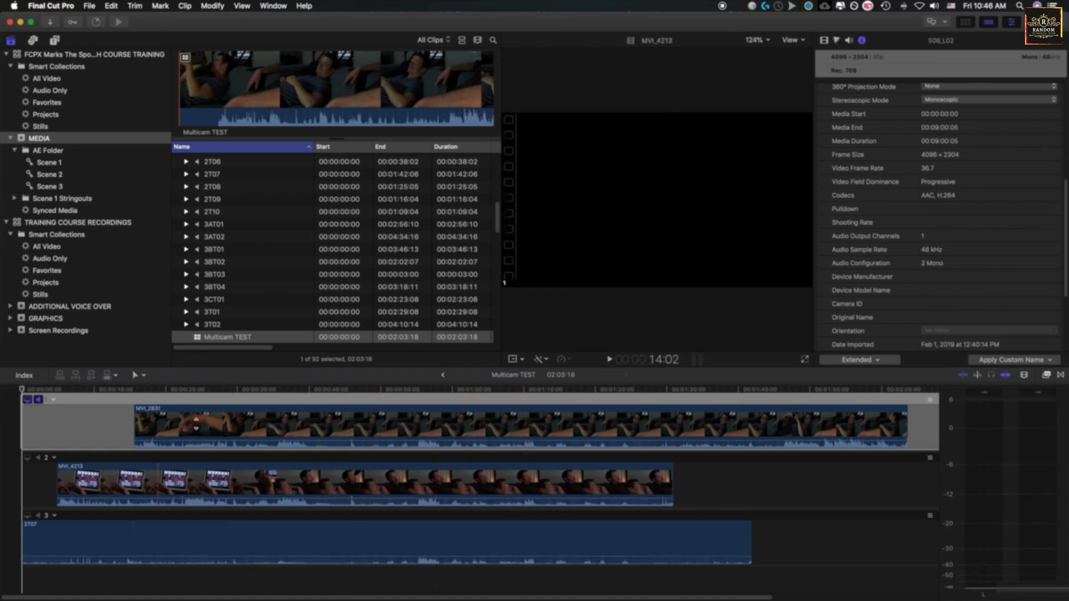
Play the multicam clip and compare the angles' sound by switching audio monitoring for angles 1, 2 and 3
key("space")
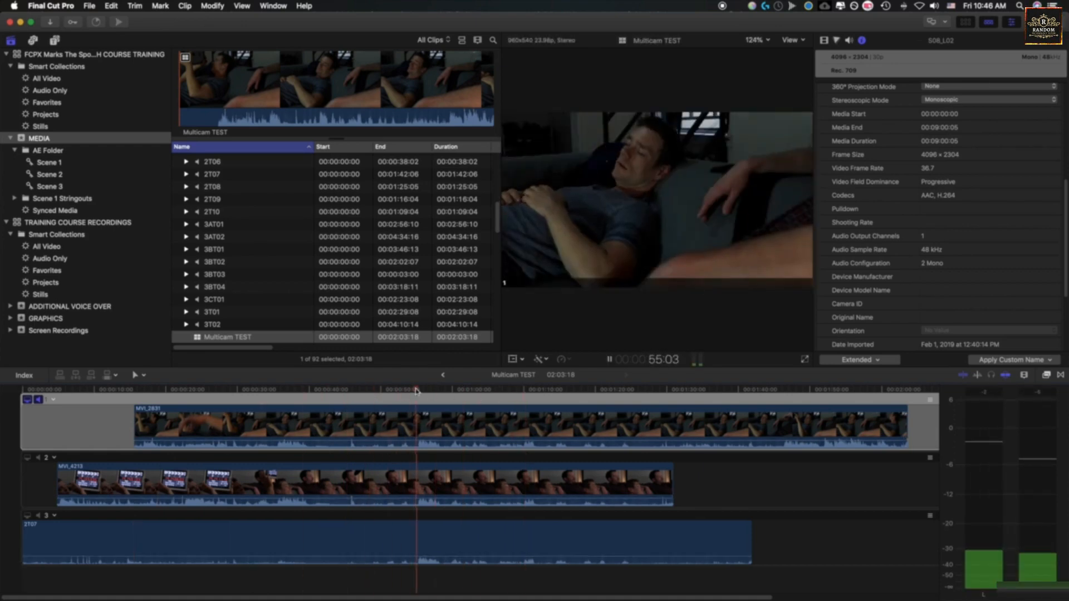
left_click(38, 457)
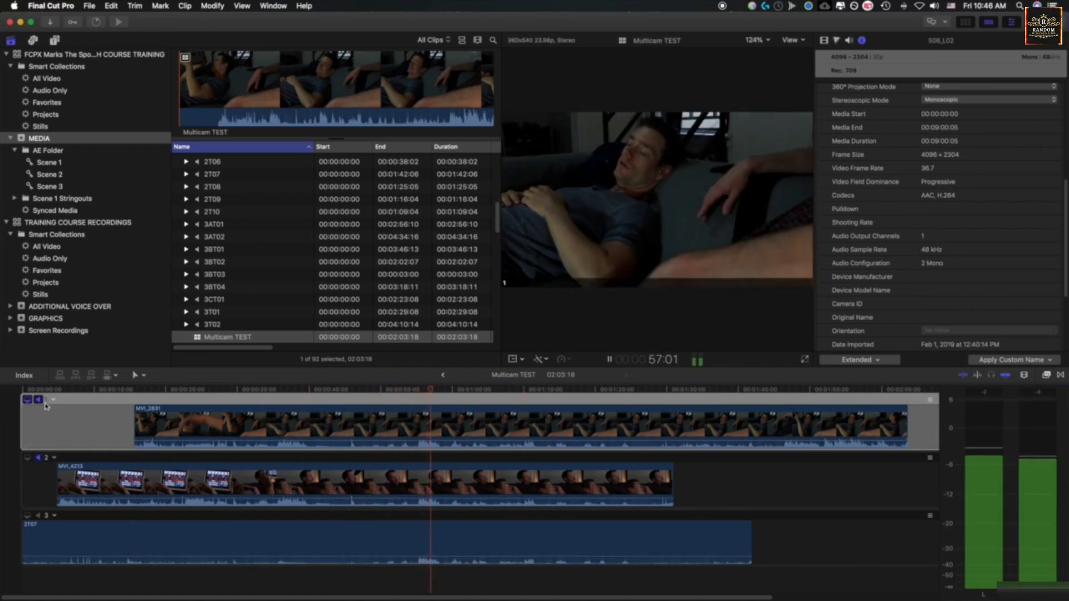
left_click(39, 516)
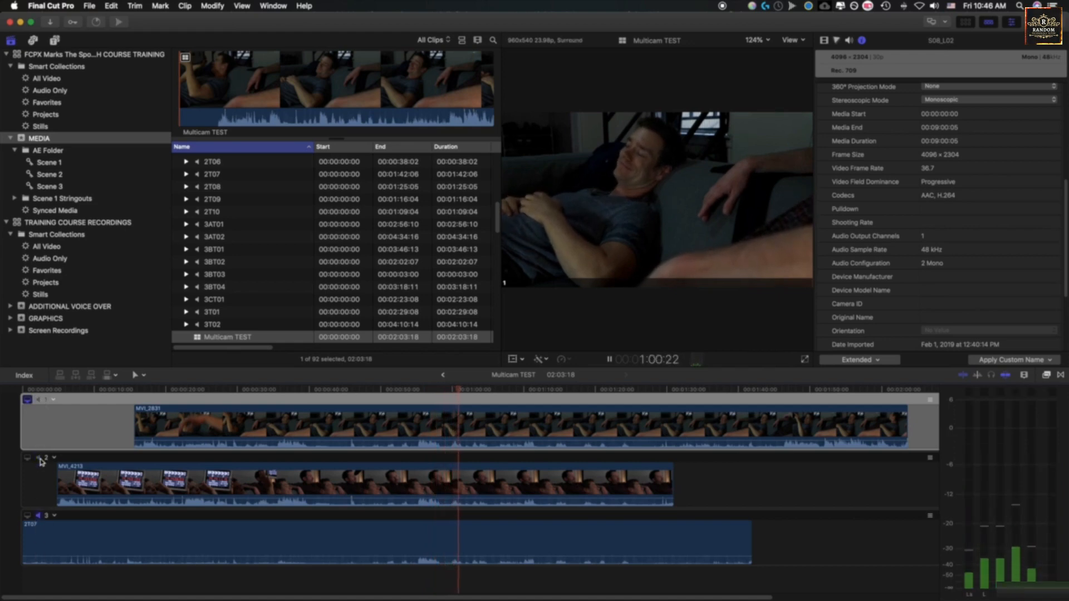
left_click(39, 515)
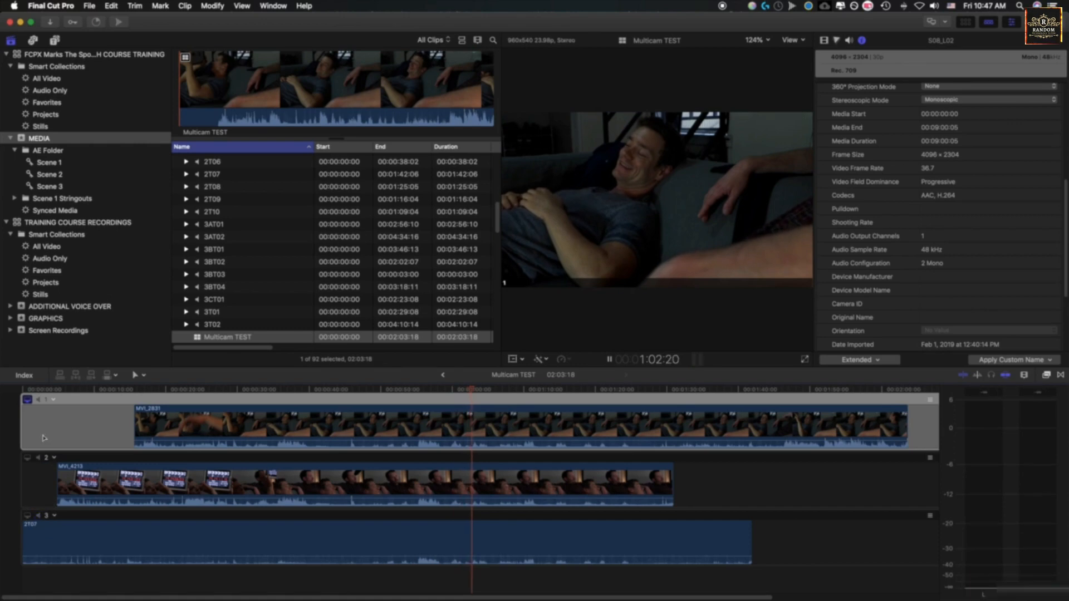
left_click(297, 391)
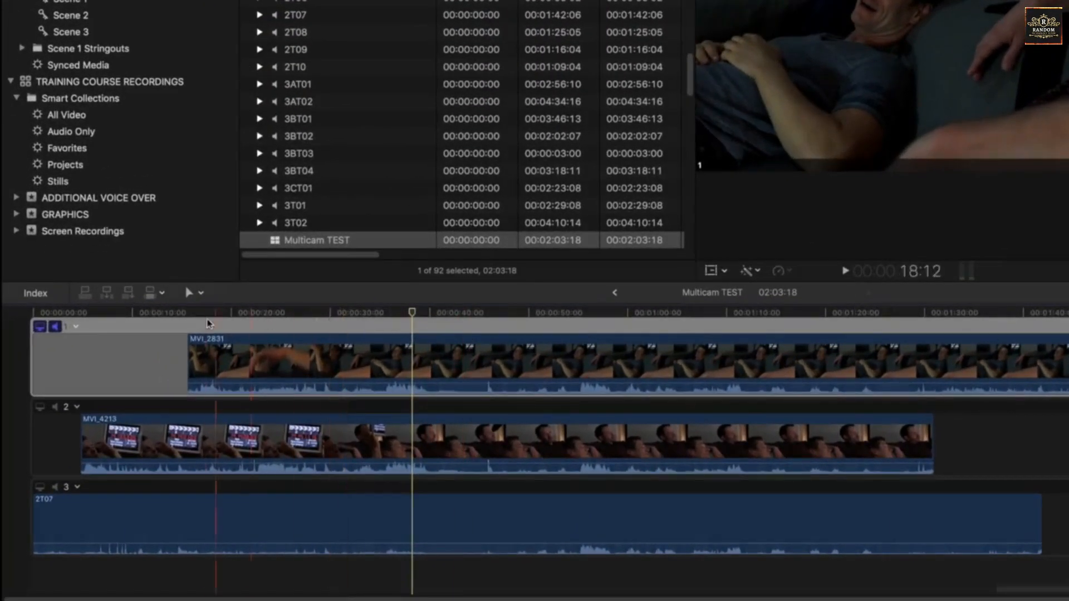
Review the commands available for angle 1, including audio monitoring and adding or deleting an angle
left_click(153, 328)
left_click(78, 328)
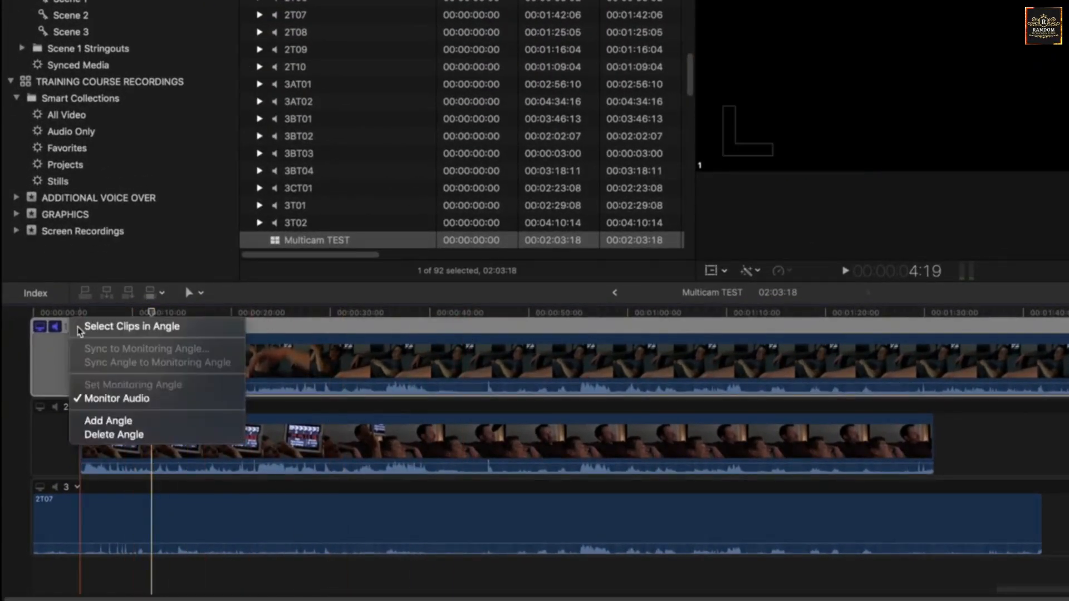
left_click(65, 379)
left_click(77, 327)
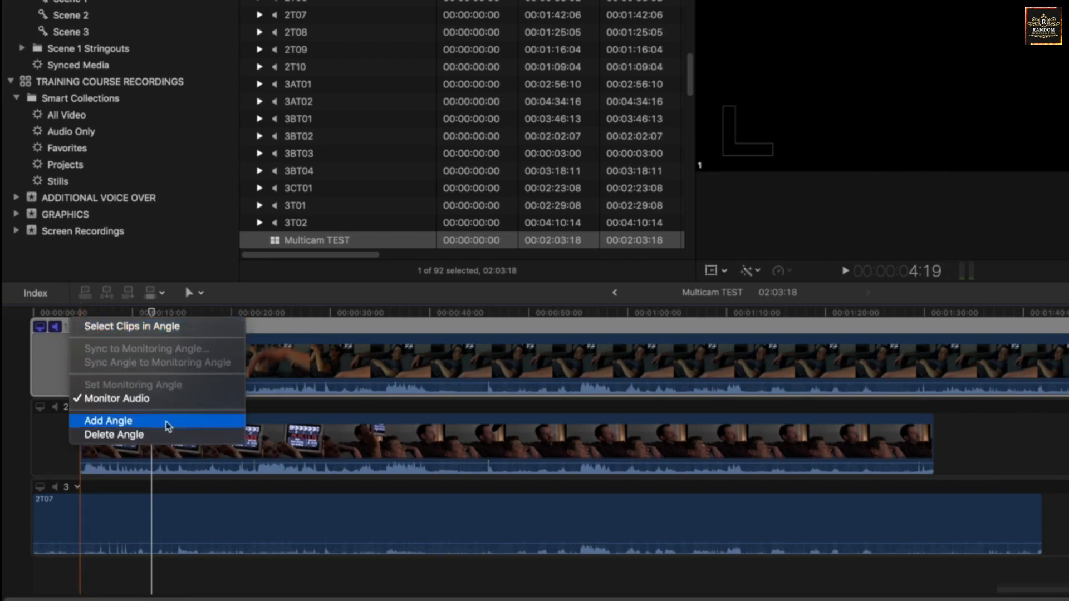
left_click(157, 398)
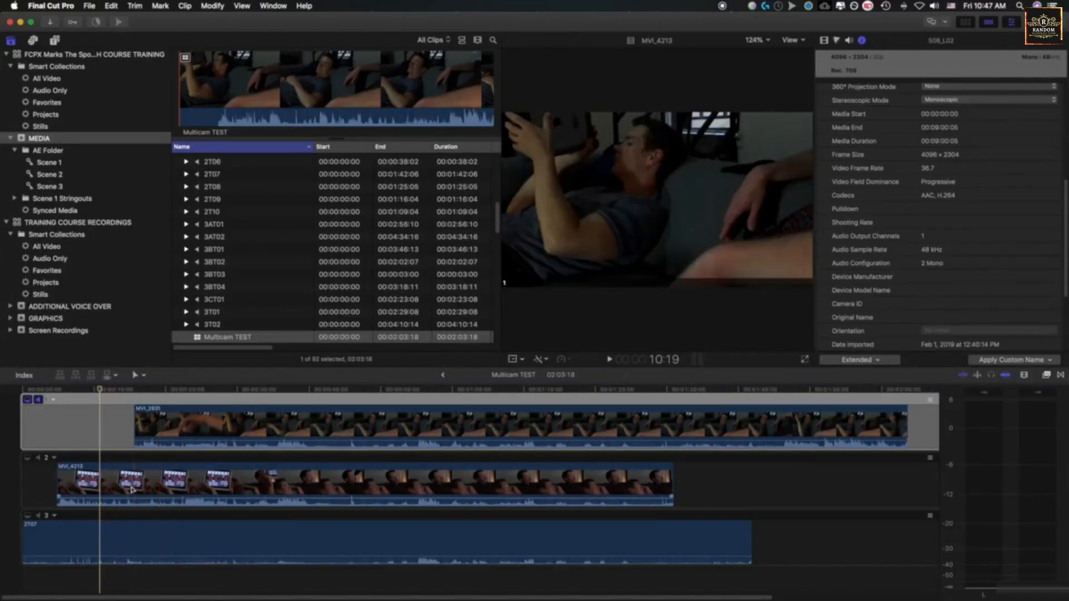
Shift clip MVI_4213 in angle 2 about 2 seconds later, out of sync with the other angles
left_click(120, 482)
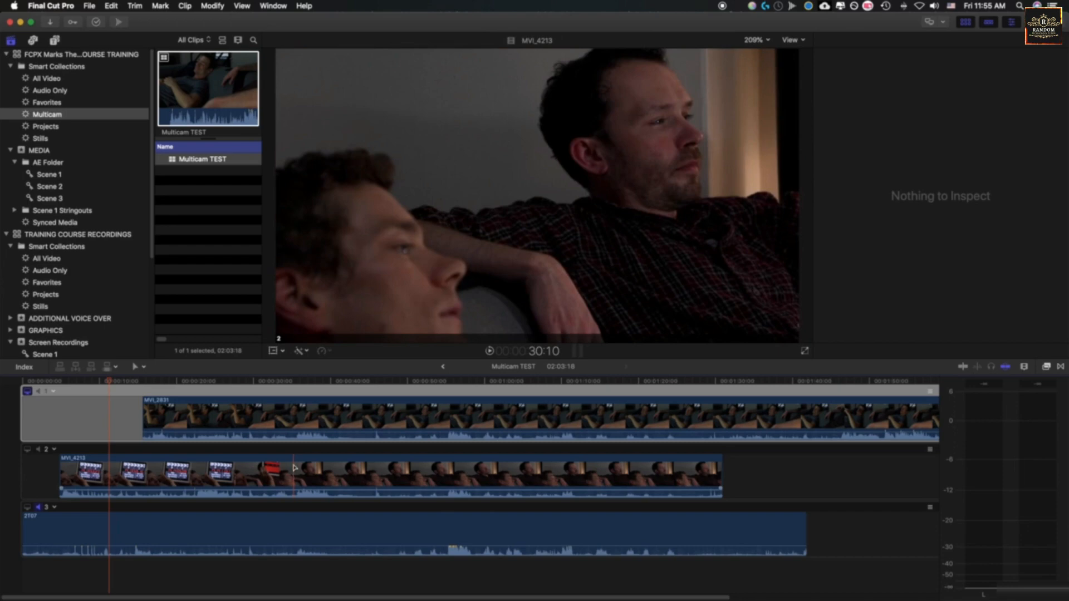
left_click(294, 468)
left_click_drag(295, 468, 310, 468)
key("super+4")
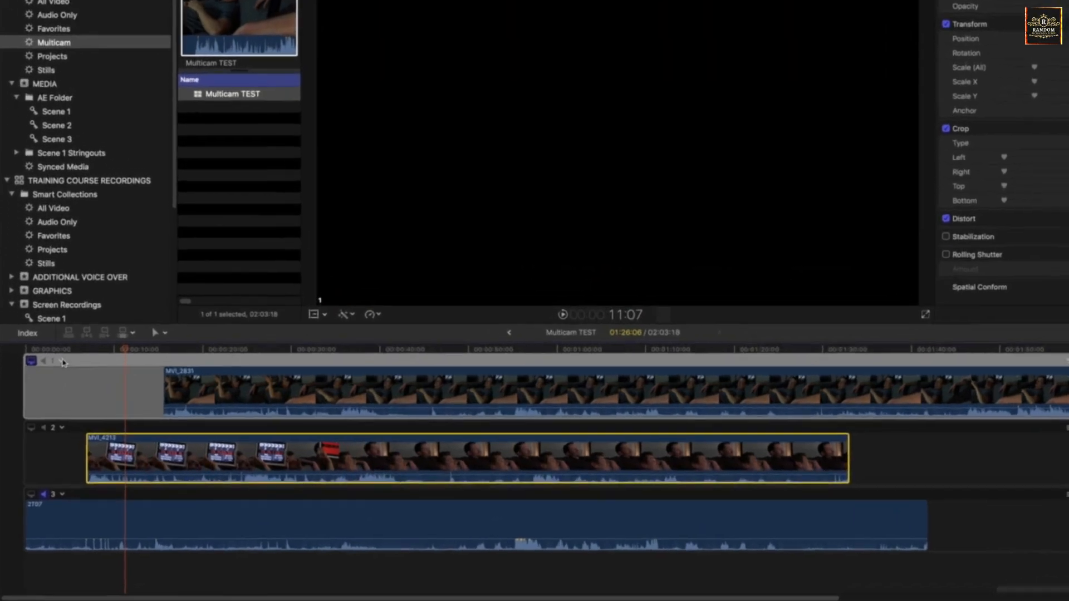
Sync the selected MVI_4213 clip in angle 2 to the monitoring angle
left_click(63, 363)
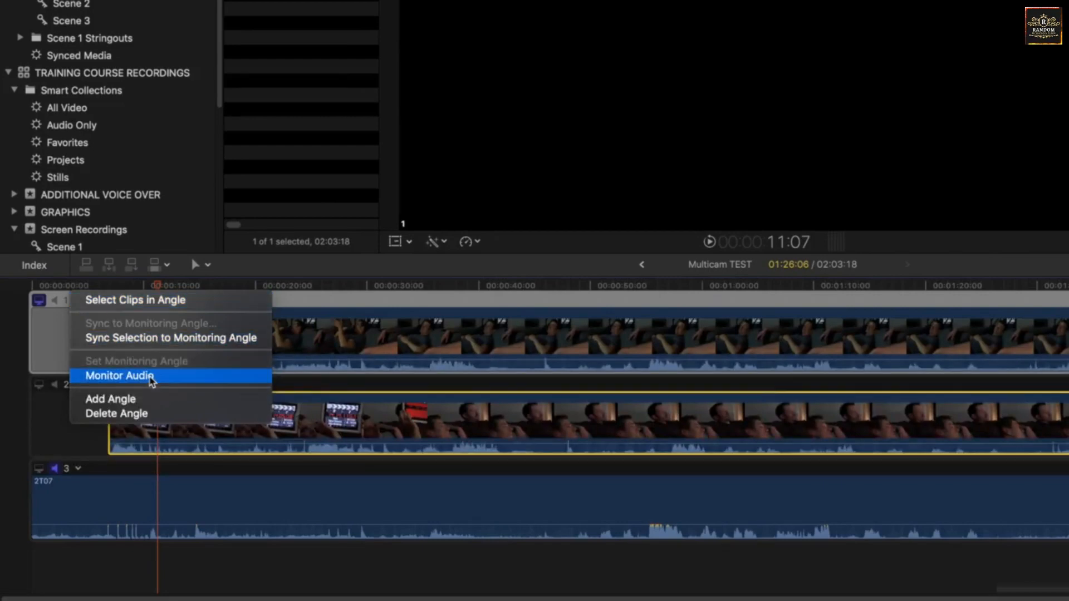
left_click(54, 355)
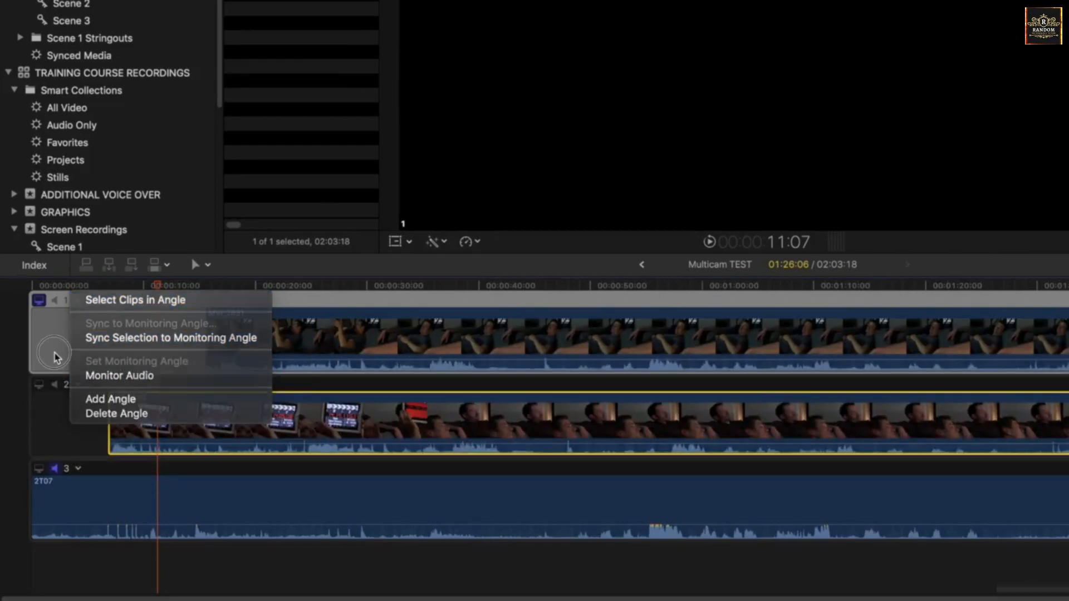
left_click(78, 386)
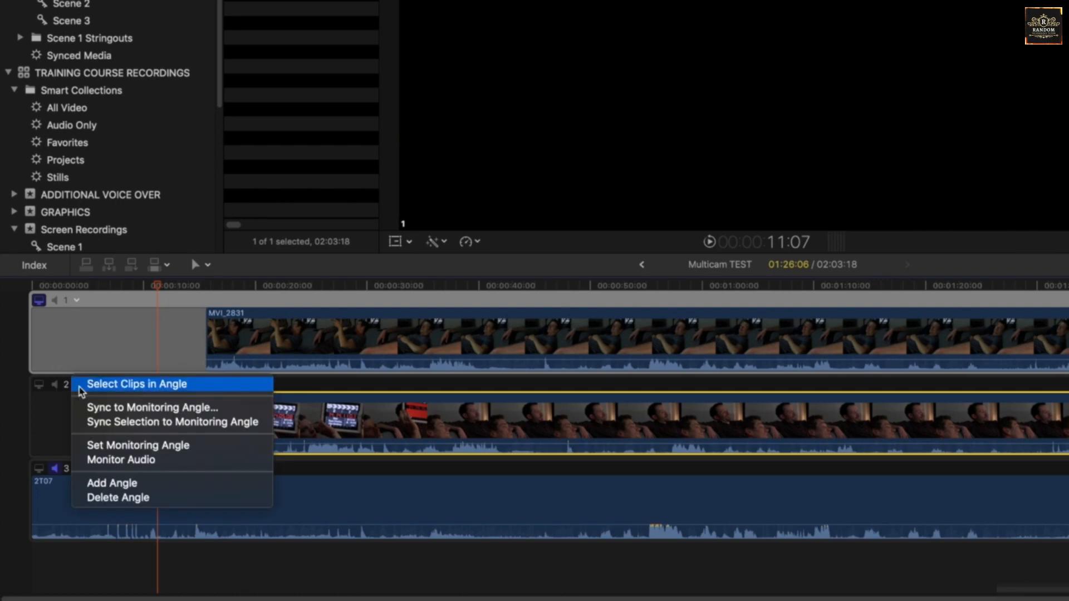
left_click(78, 386)
left_click(78, 386)
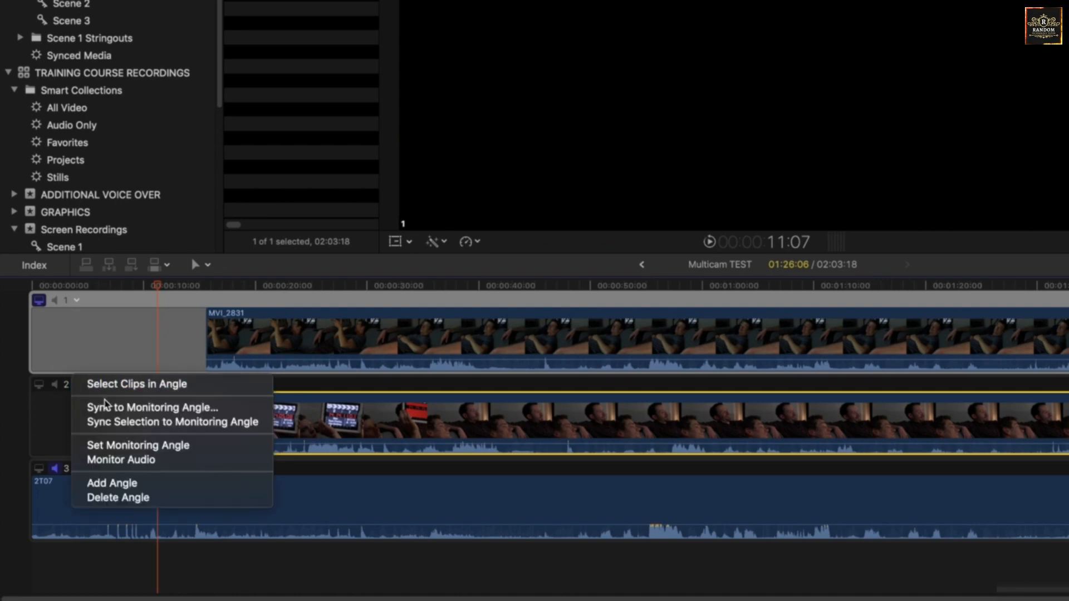
left_click(165, 425)
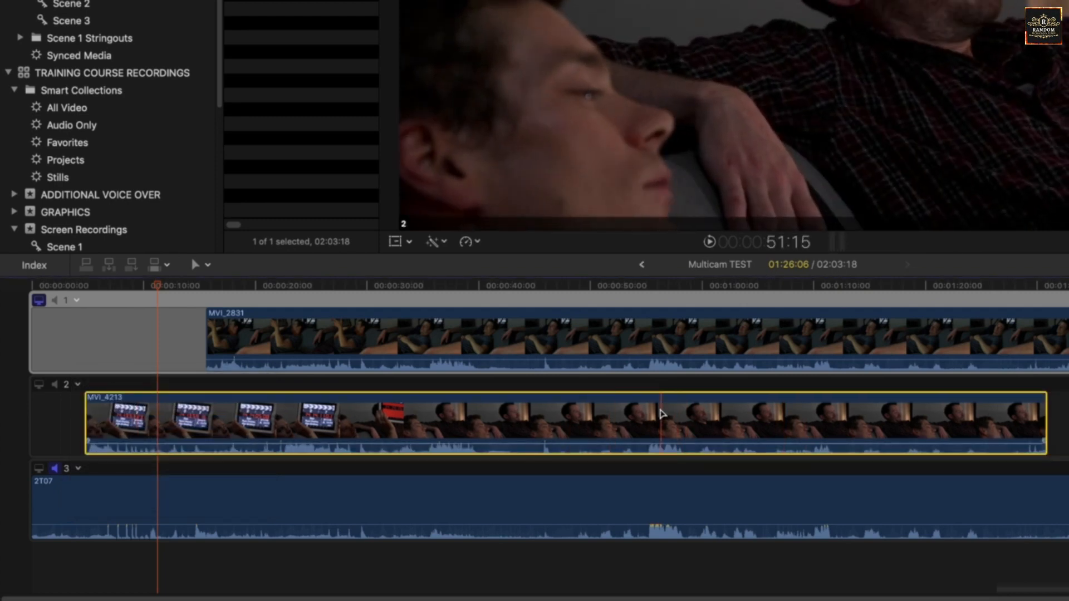
Cut MVI_4213 in angle 2 at about 49:23 into the clip and move the second part about 11 seconds later
key("b")
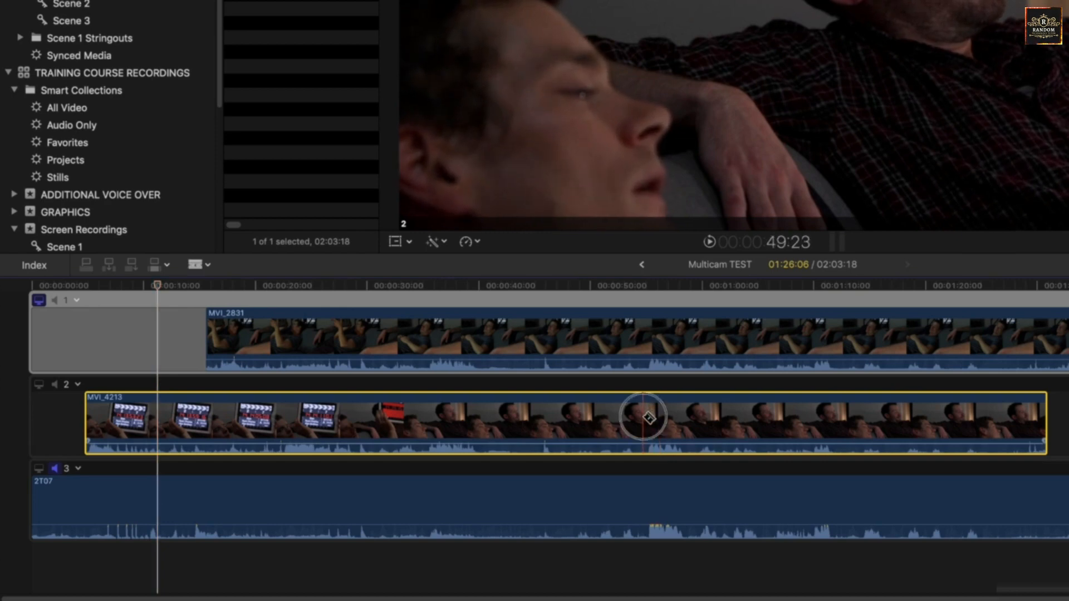
left_click(643, 415)
key("a")
left_click_drag(668, 410, 812, 415)
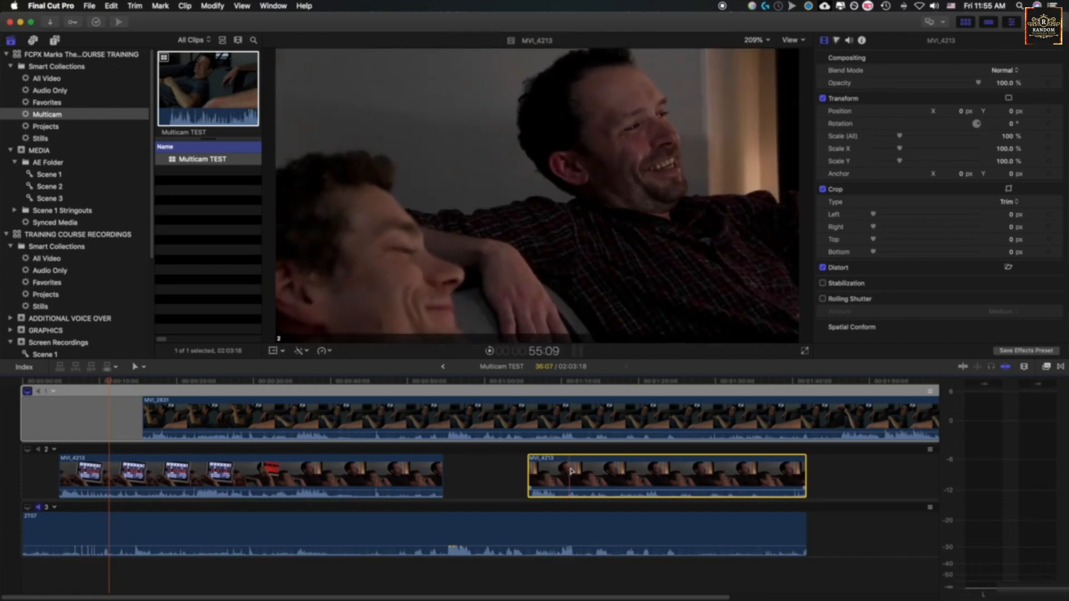
Sync the displaced second part of MVI_4213 back to the monitoring angle
left_click(56, 451)
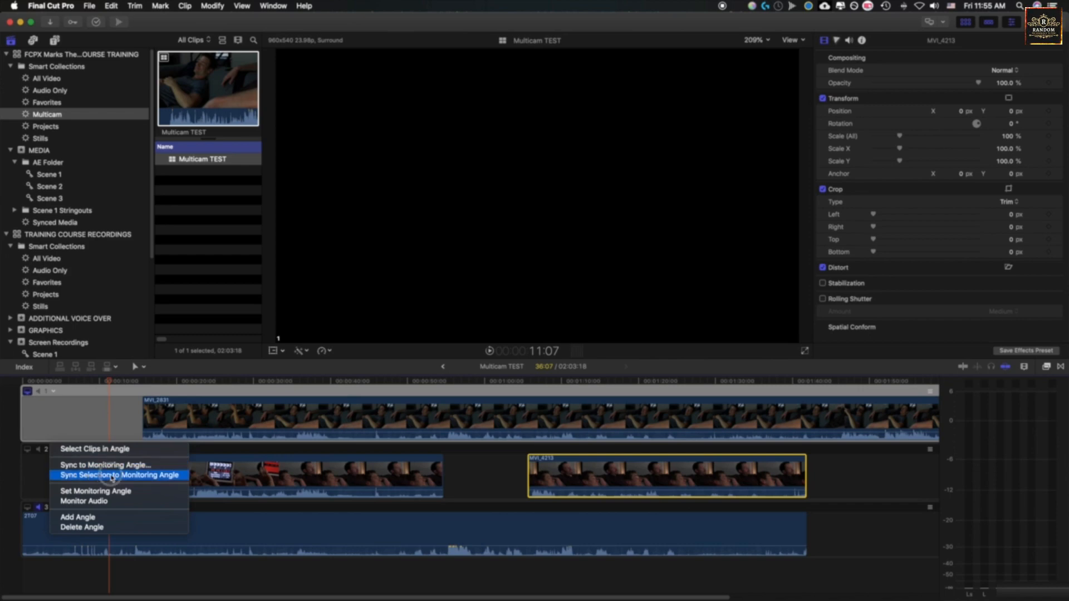
left_click(111, 477)
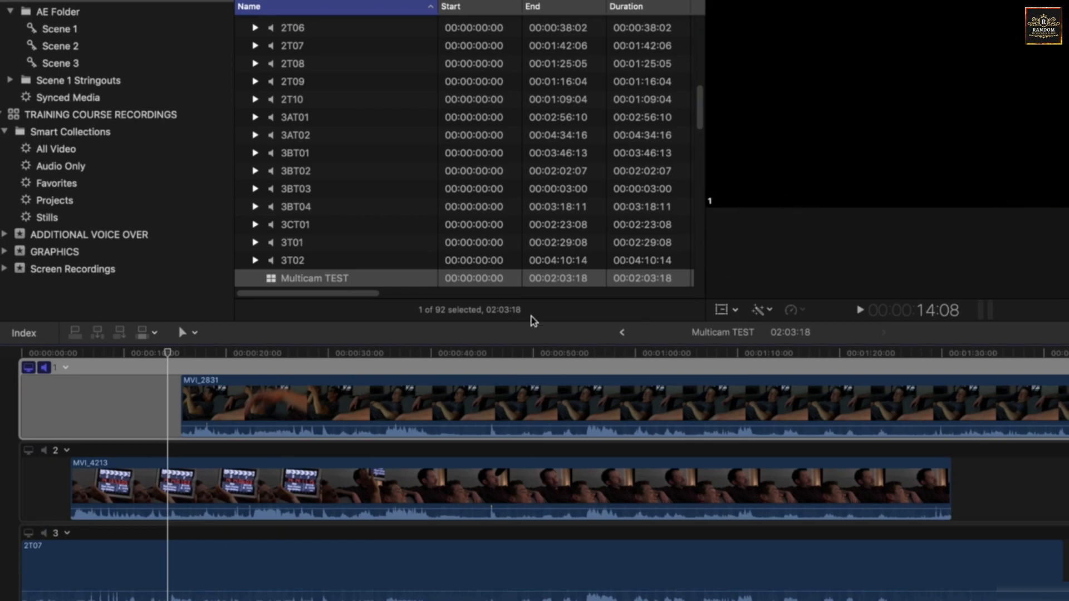
Switch the monitoring angle to angle 2 and back to angle 1 to compare their video
left_click(525, 353)
left_click(33, 454)
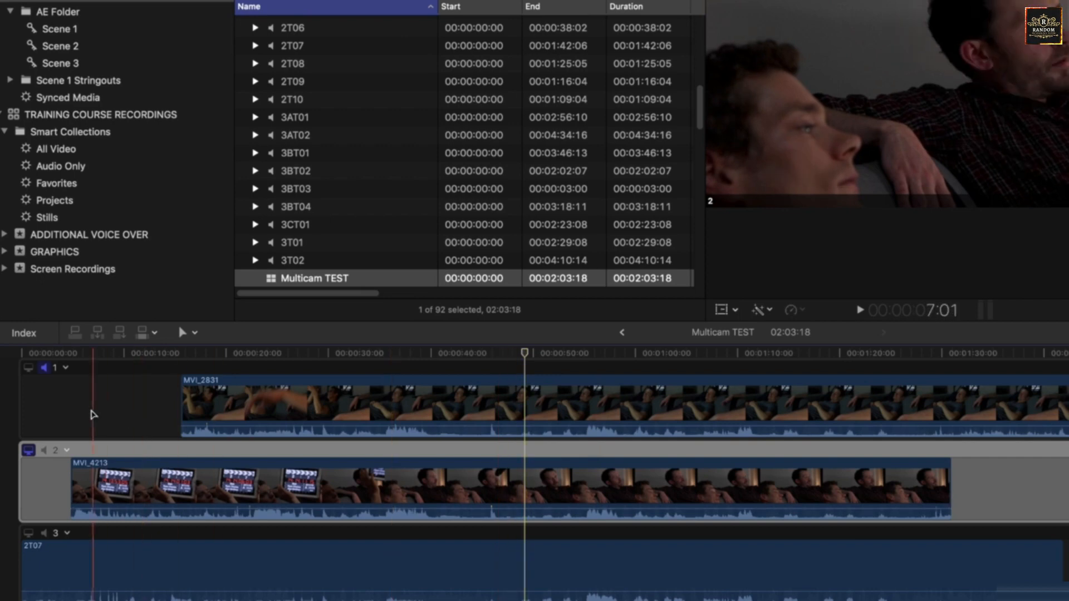
left_click(44, 369)
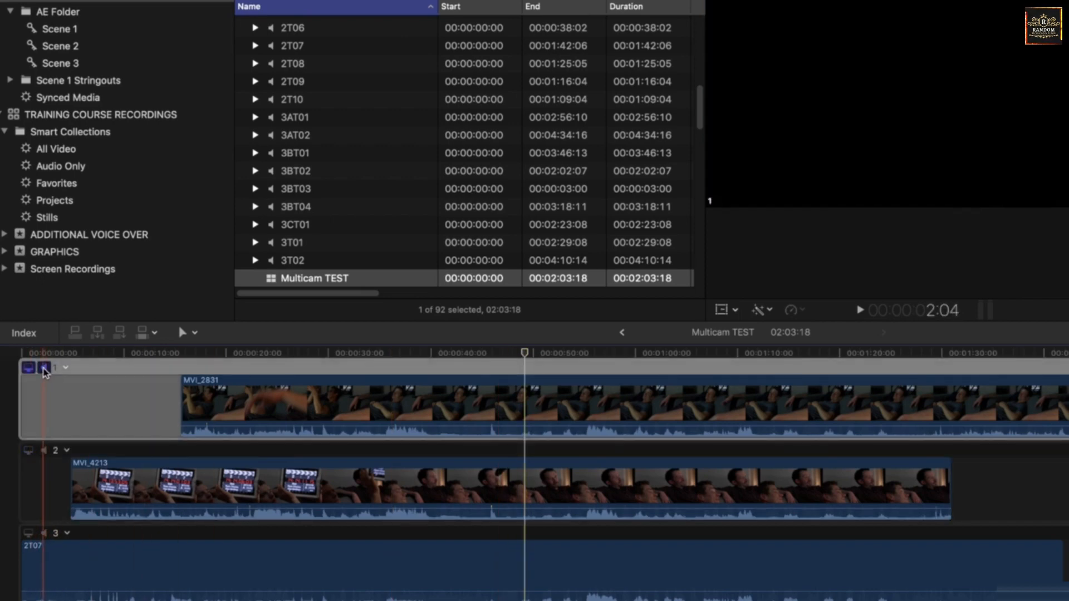
Raise the volume of 2T07 in angle 3, and play angle 1's video with only angle 3's audio monitored
left_click(373, 555)
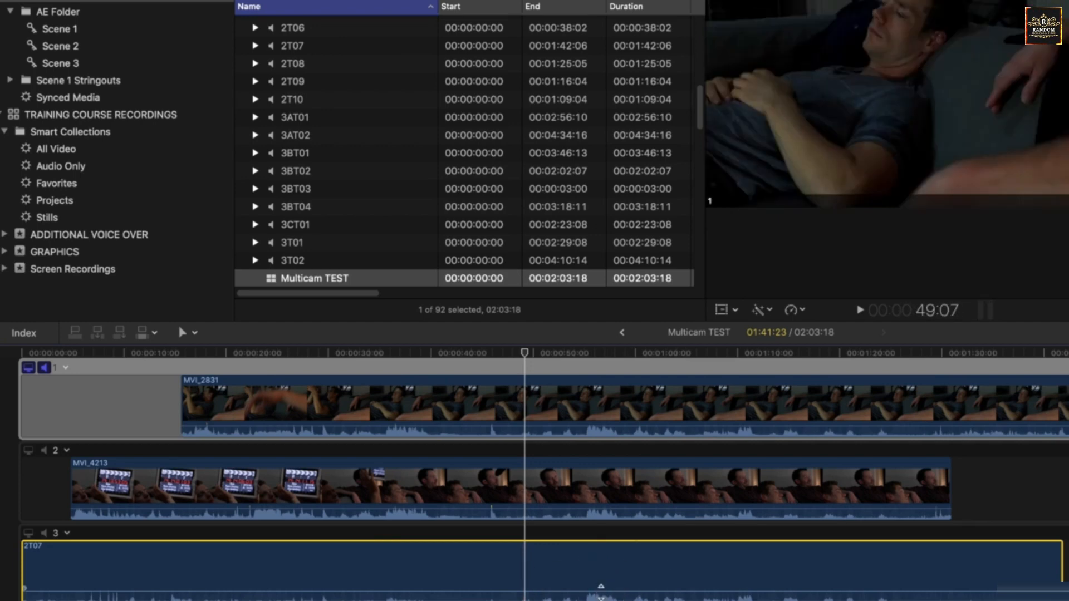
left_click_drag(602, 592, 602, 584)
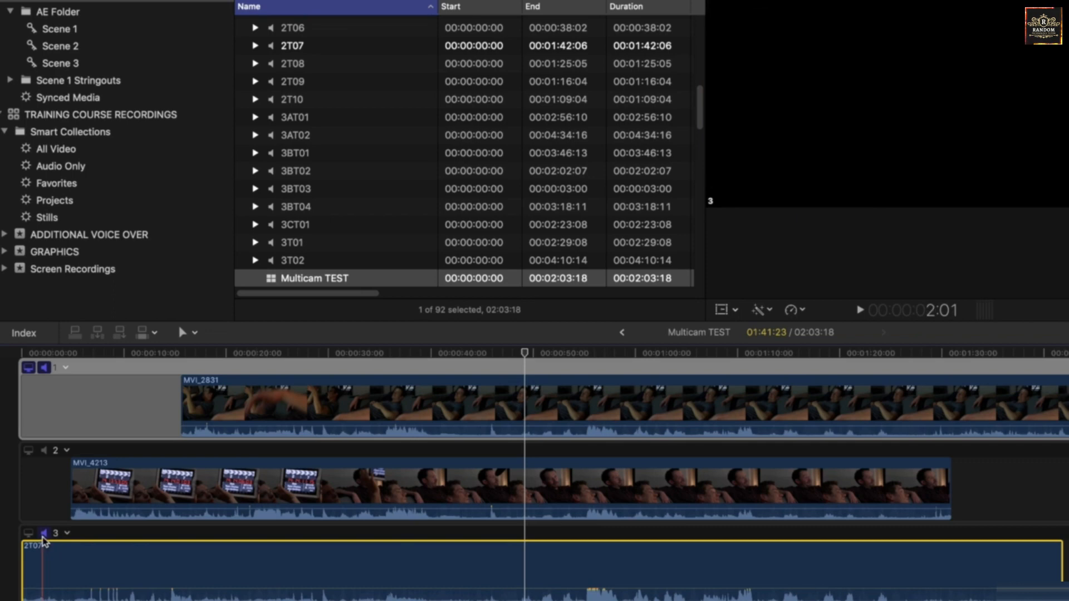
left_click(44, 534)
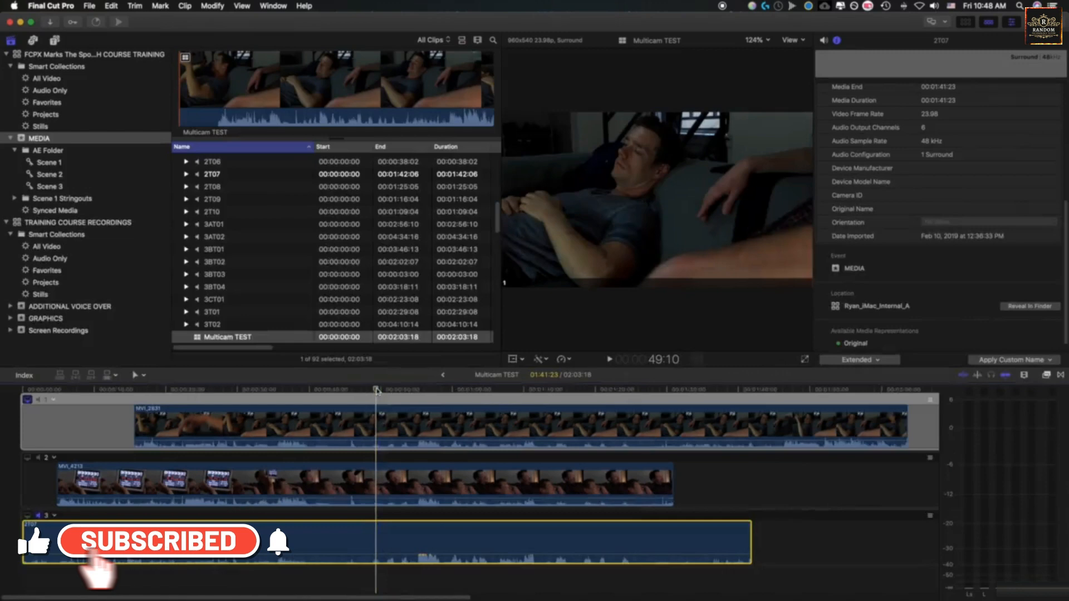
key("space")
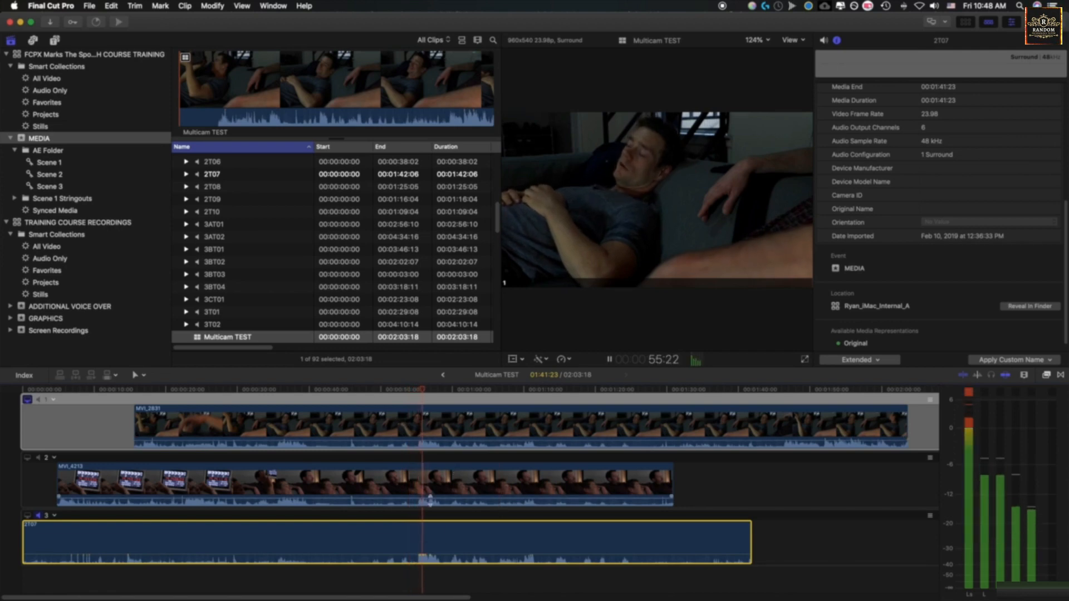
key("space")
Switch the video monitoring to angle 2 and play it back against angle 3's audio
left_click(27, 458)
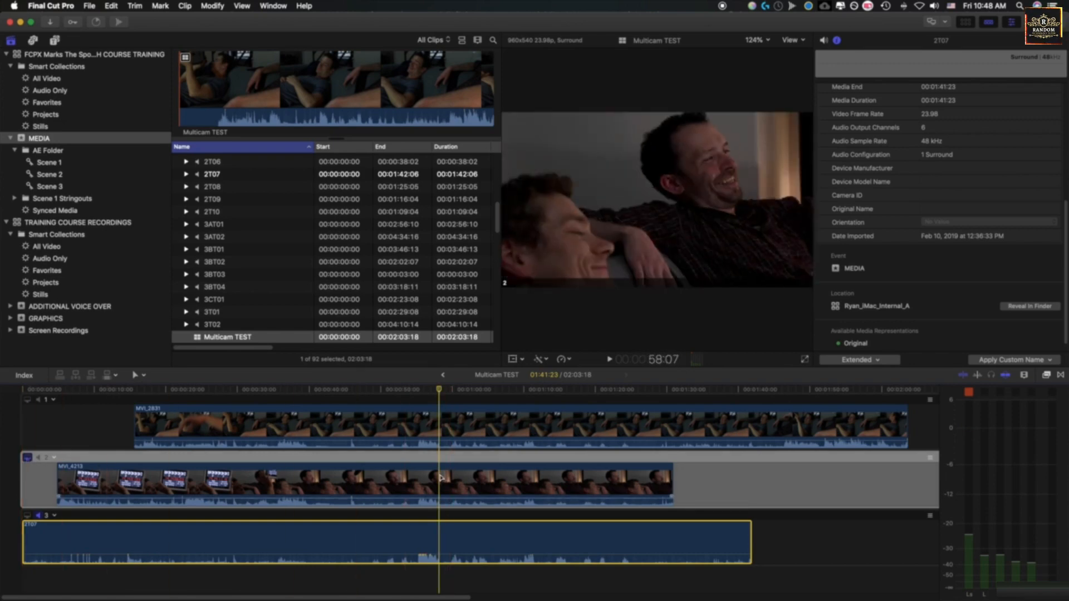
key("space")
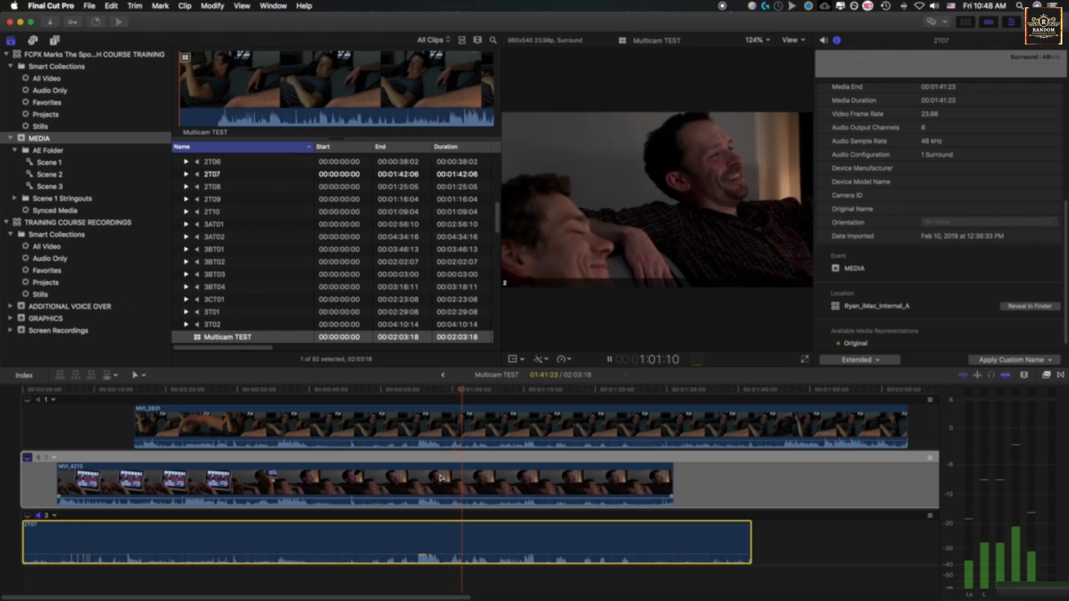
key("space")
key("space")
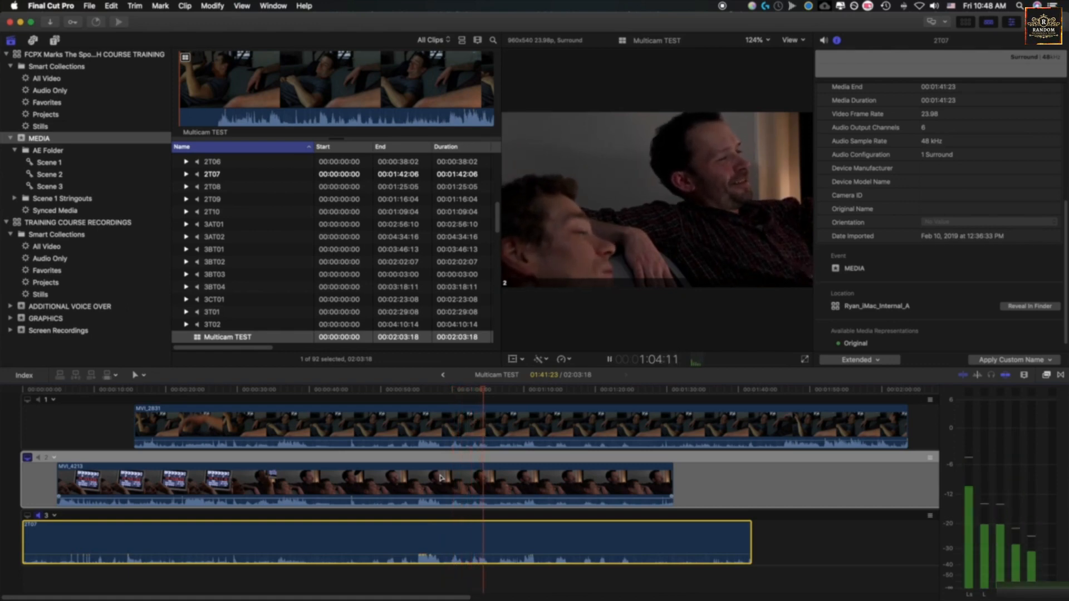
key("space")
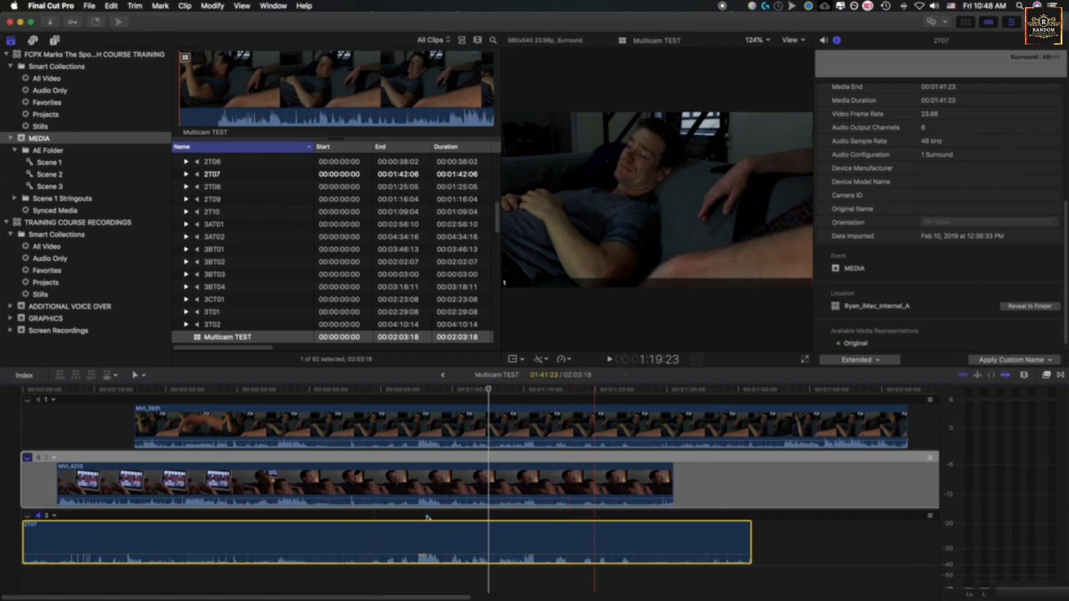
Go back in the timeline history to leave the Multicam TEST angle editor
left_click(443, 376)
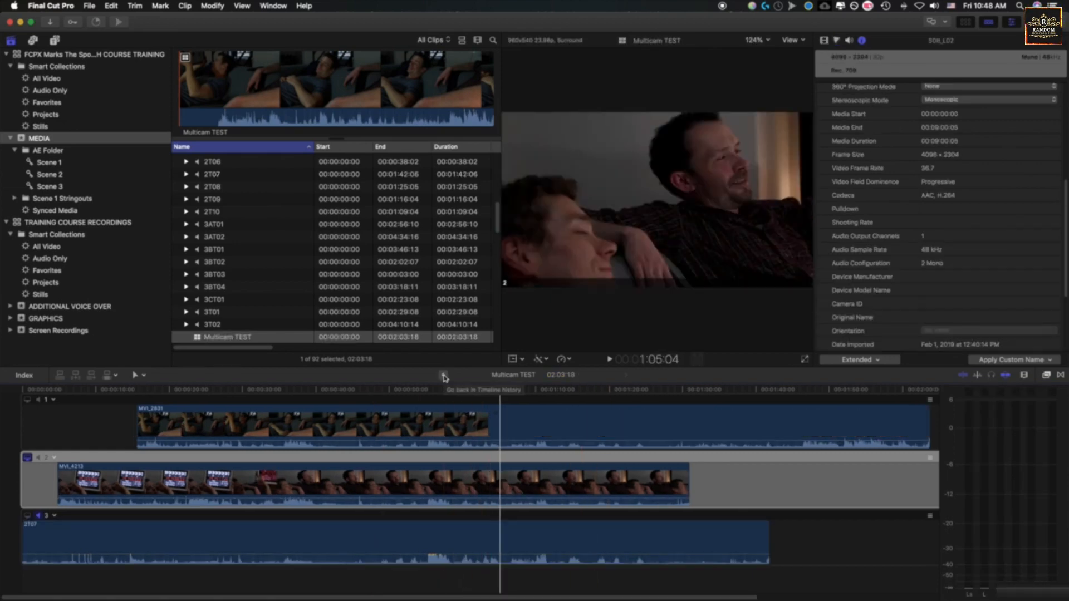